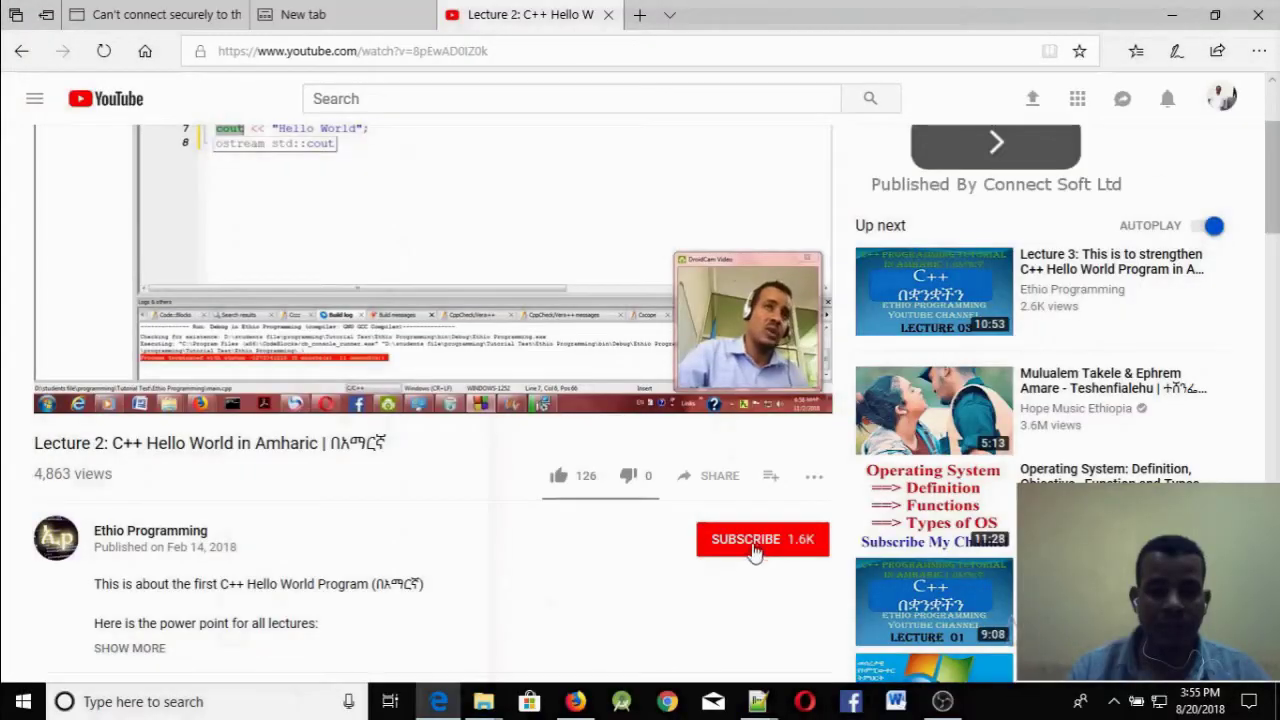
# Subscribe to the YouTube channel that posted the C++ Hello World lecture, then scroll down the page.
pyautogui.click(754, 551)
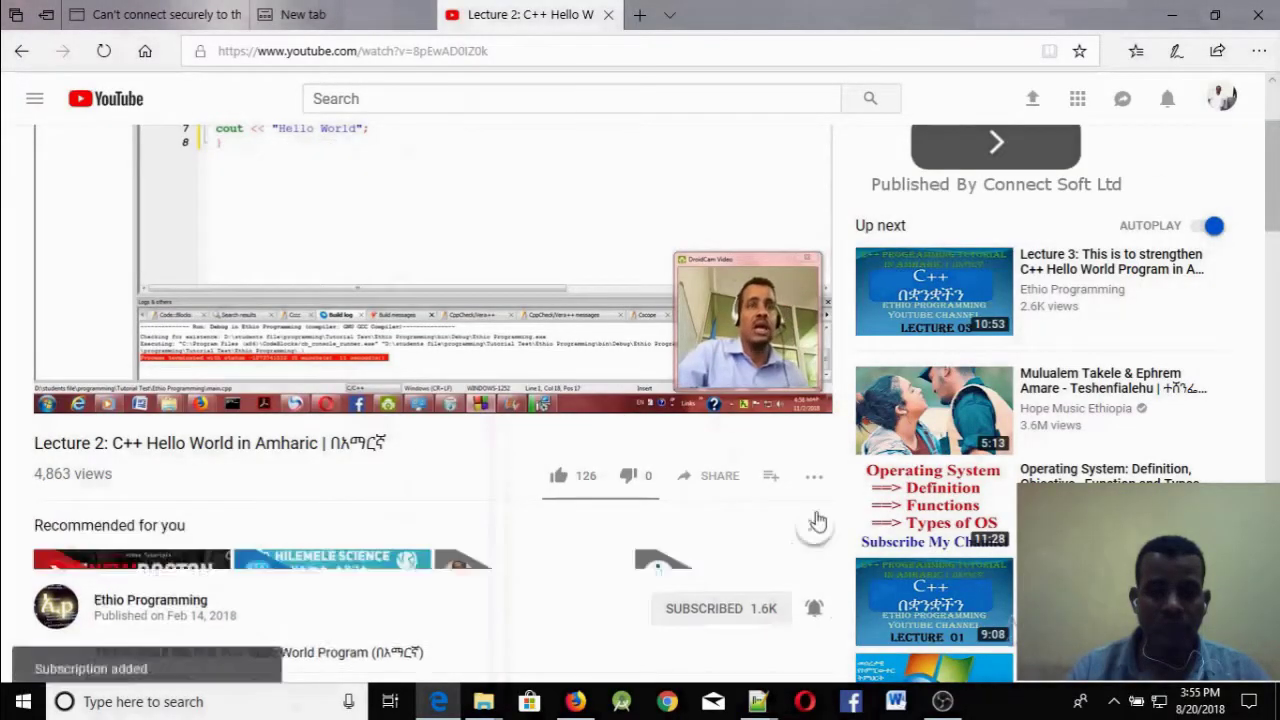
pyautogui.scroll(-3, 800, 560)
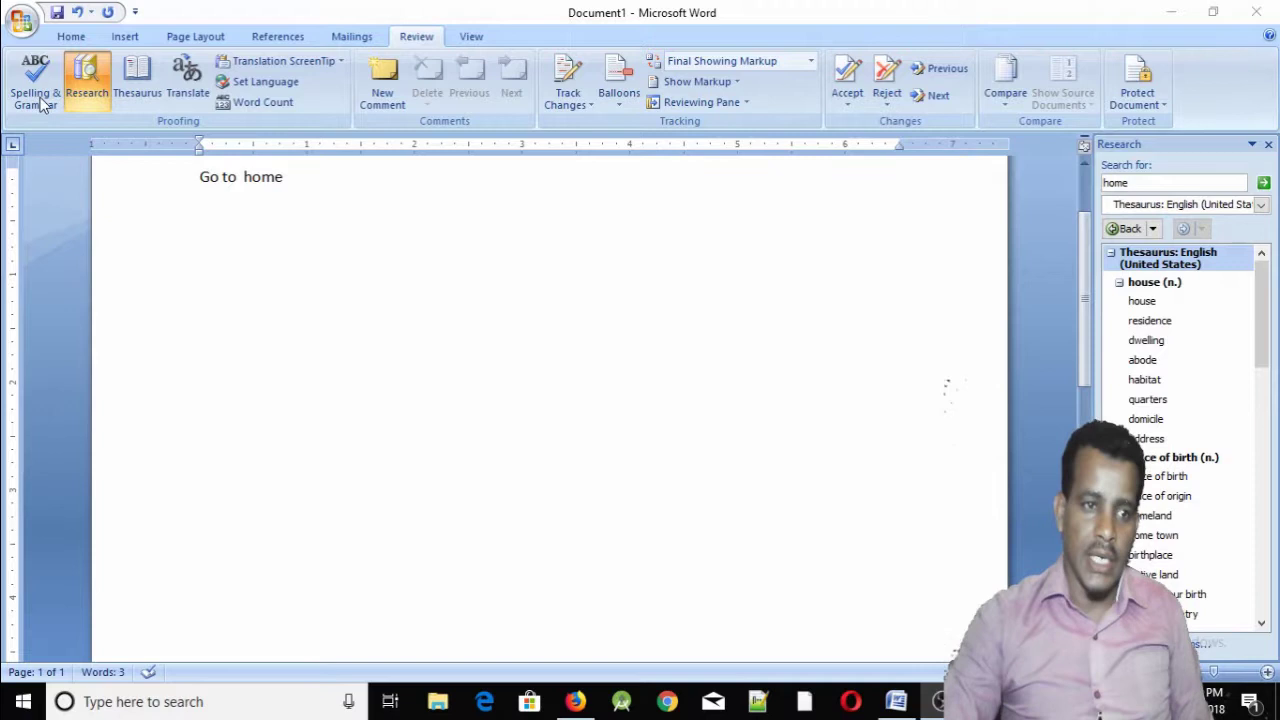
# Make the line read 'Go to homee', add a new line, and select around homee to show its spelling underline.
pyautogui.click(296, 194)
pyautogui.write('e')
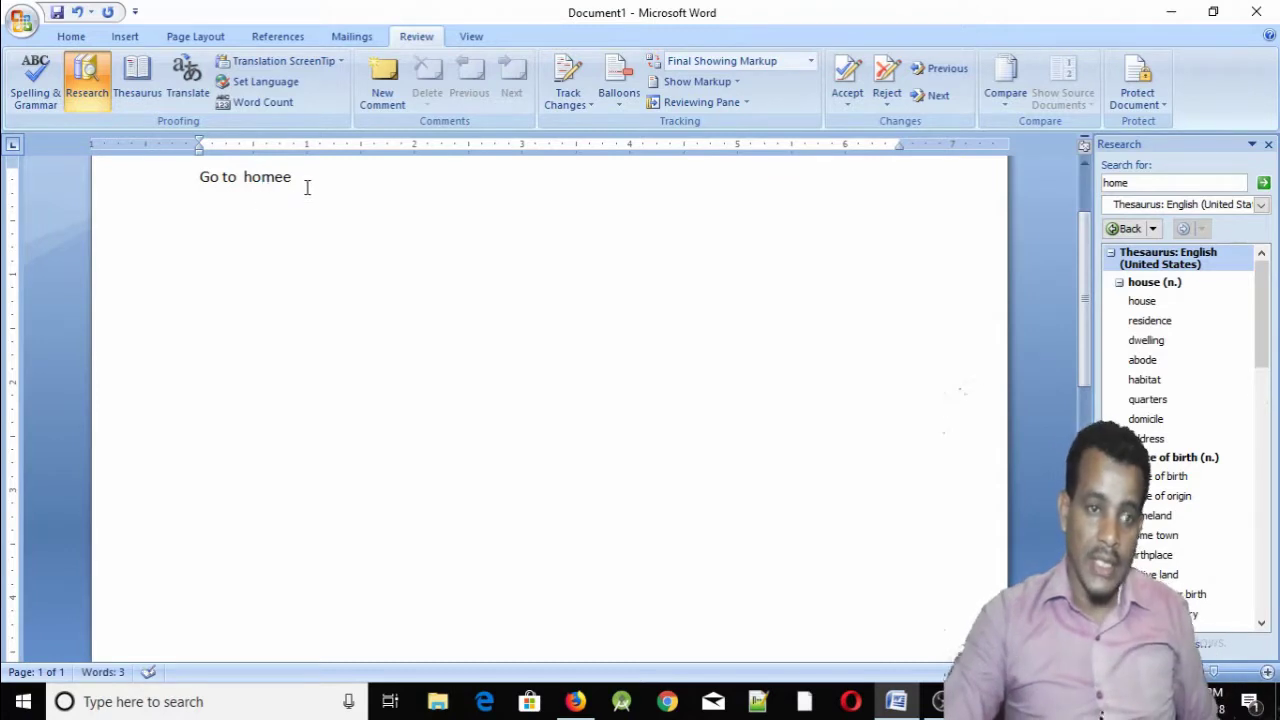
pyautogui.press('Return')
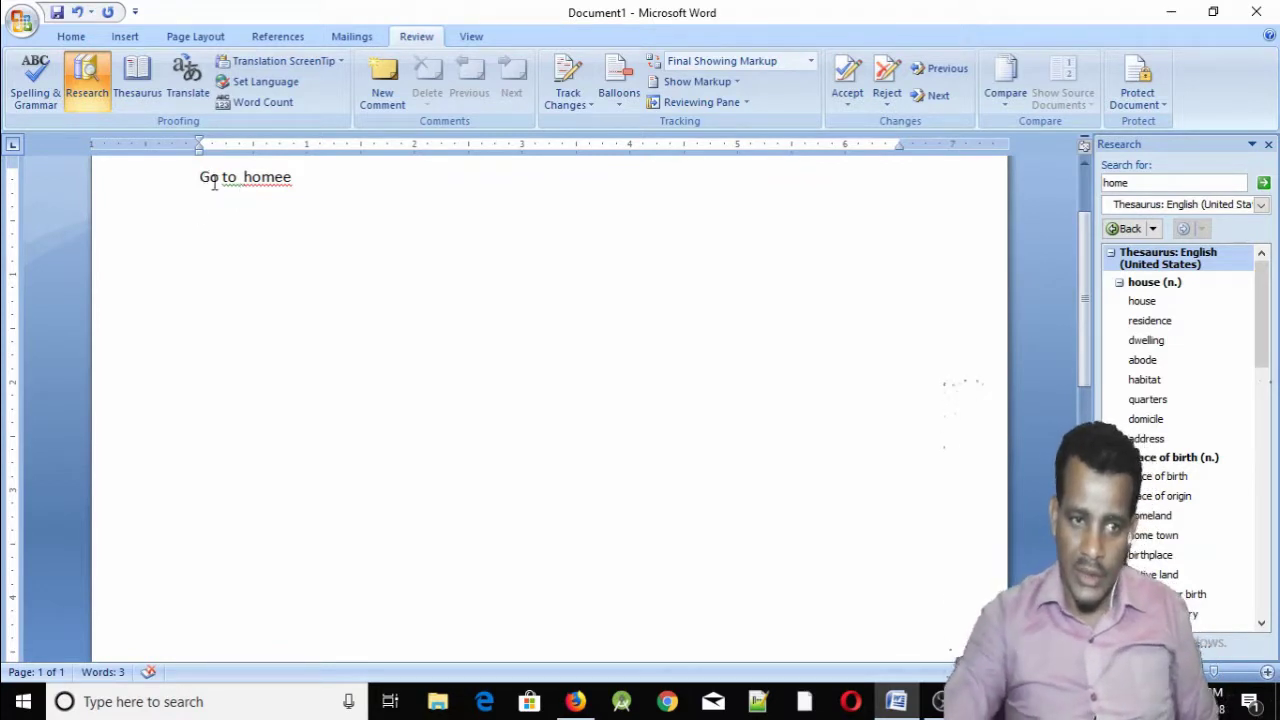
pyautogui.moveTo(291, 180); pyautogui.dragTo(226, 195)
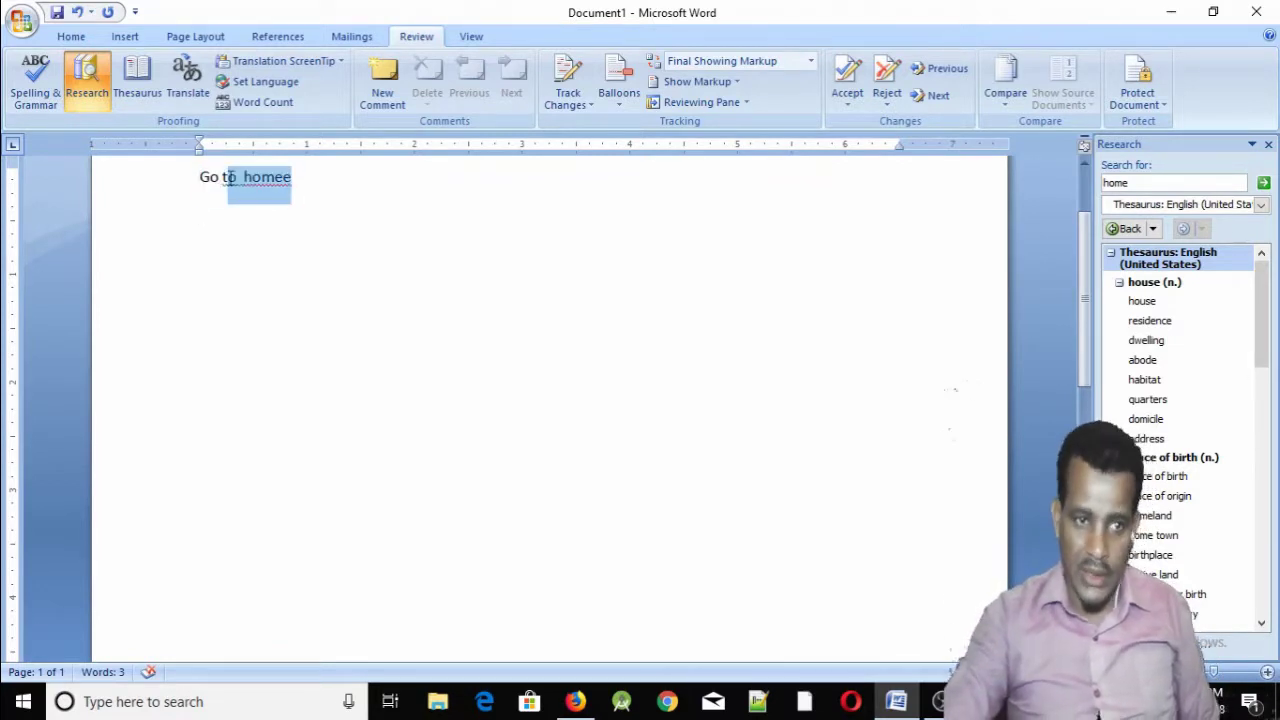
pyautogui.click(251, 178)
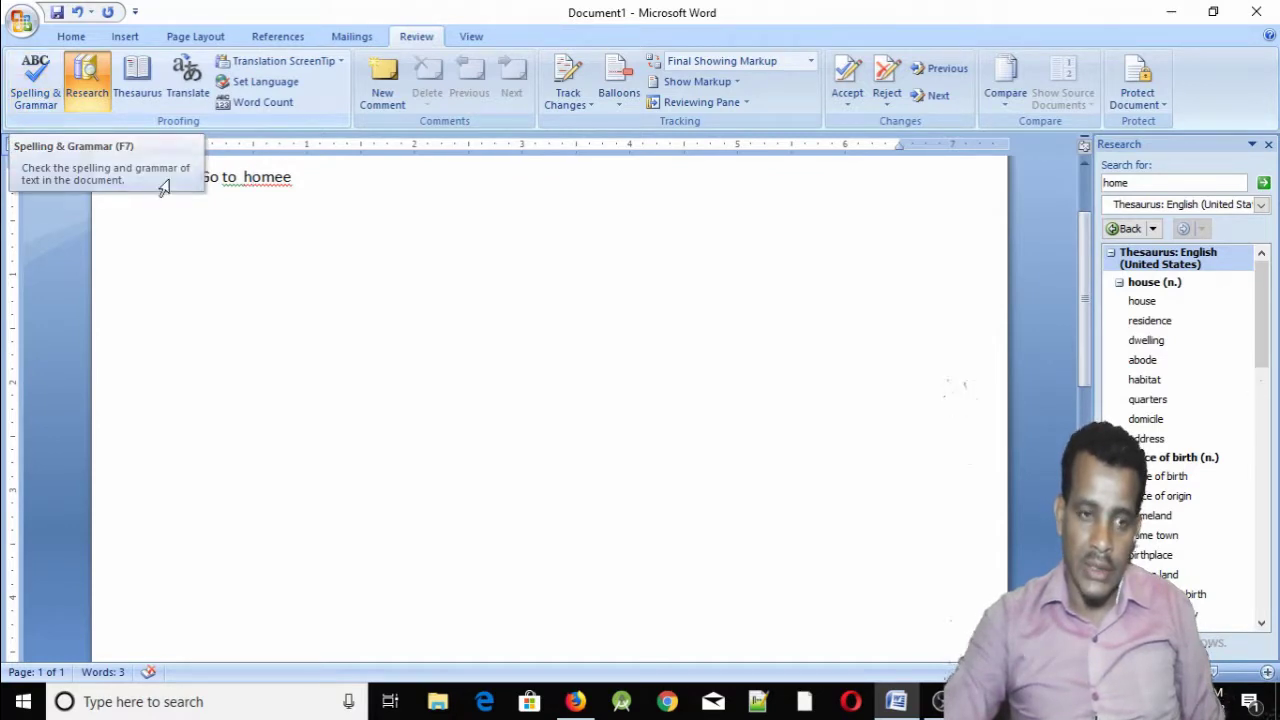
pyautogui.moveTo(261, 186); pyautogui.dragTo(252, 186)
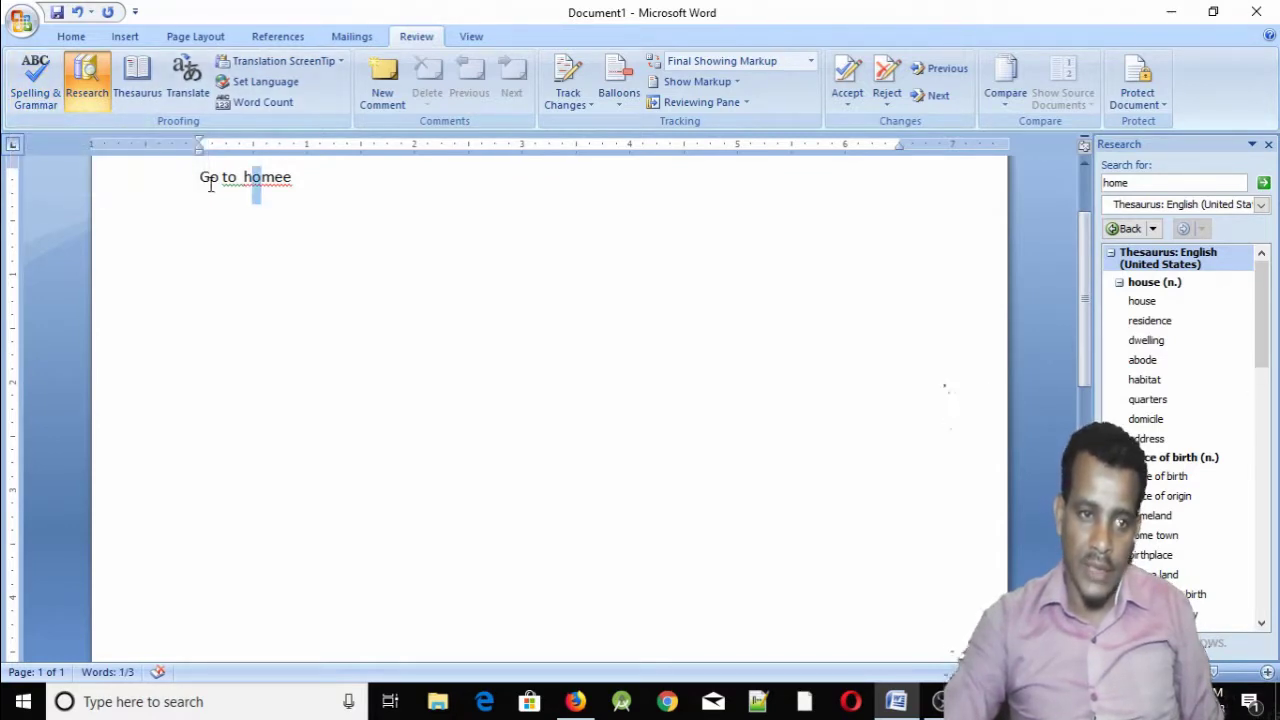
pyautogui.click(265, 180)
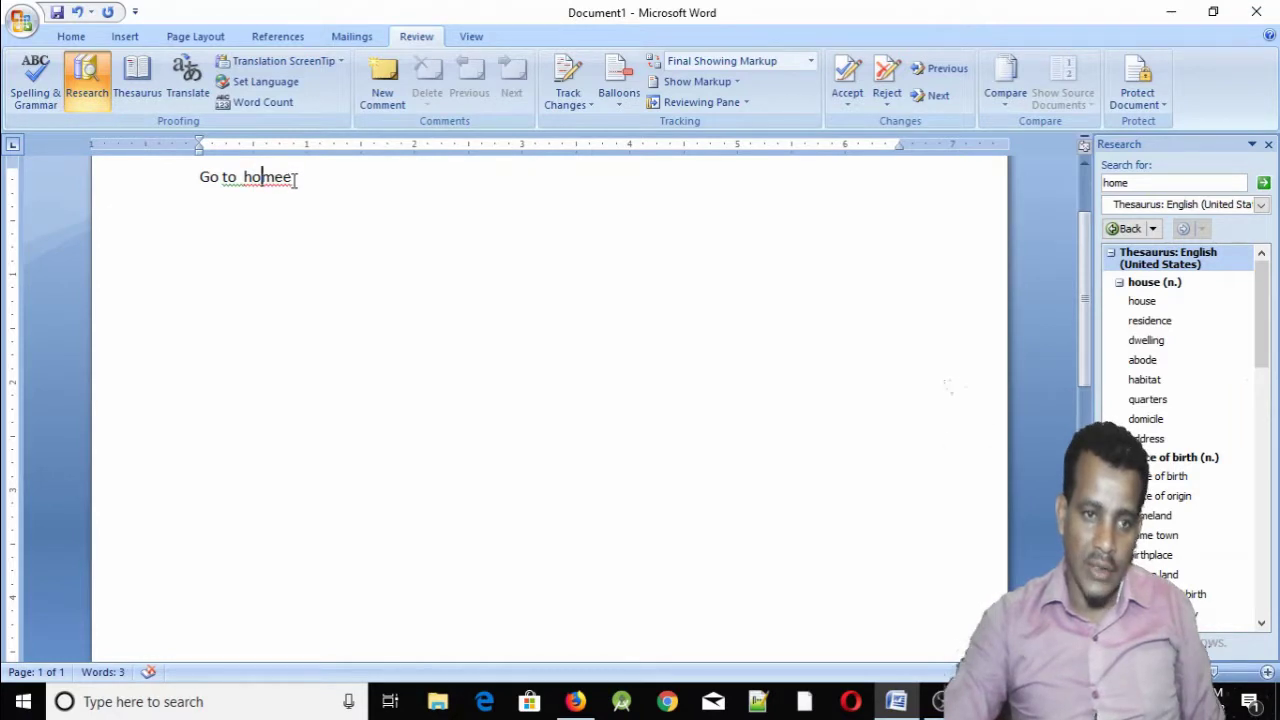
pyautogui.rightClick(276, 180)
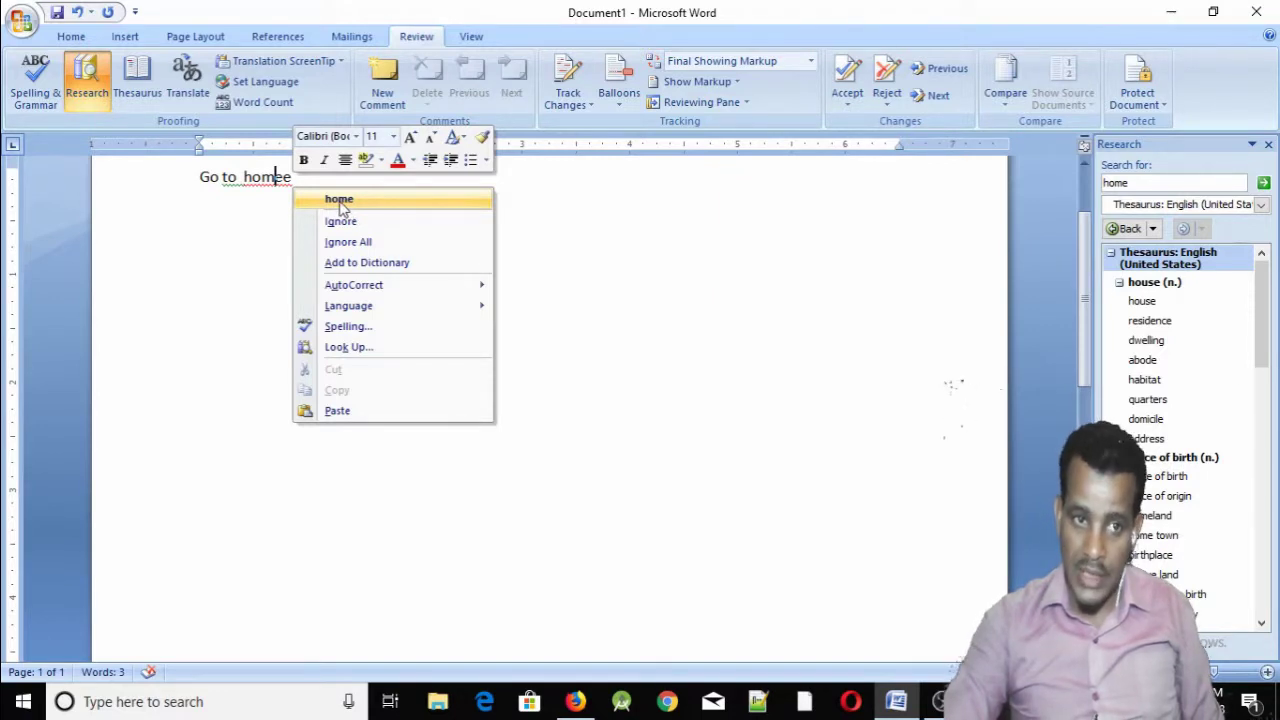
pyautogui.click(225, 186)
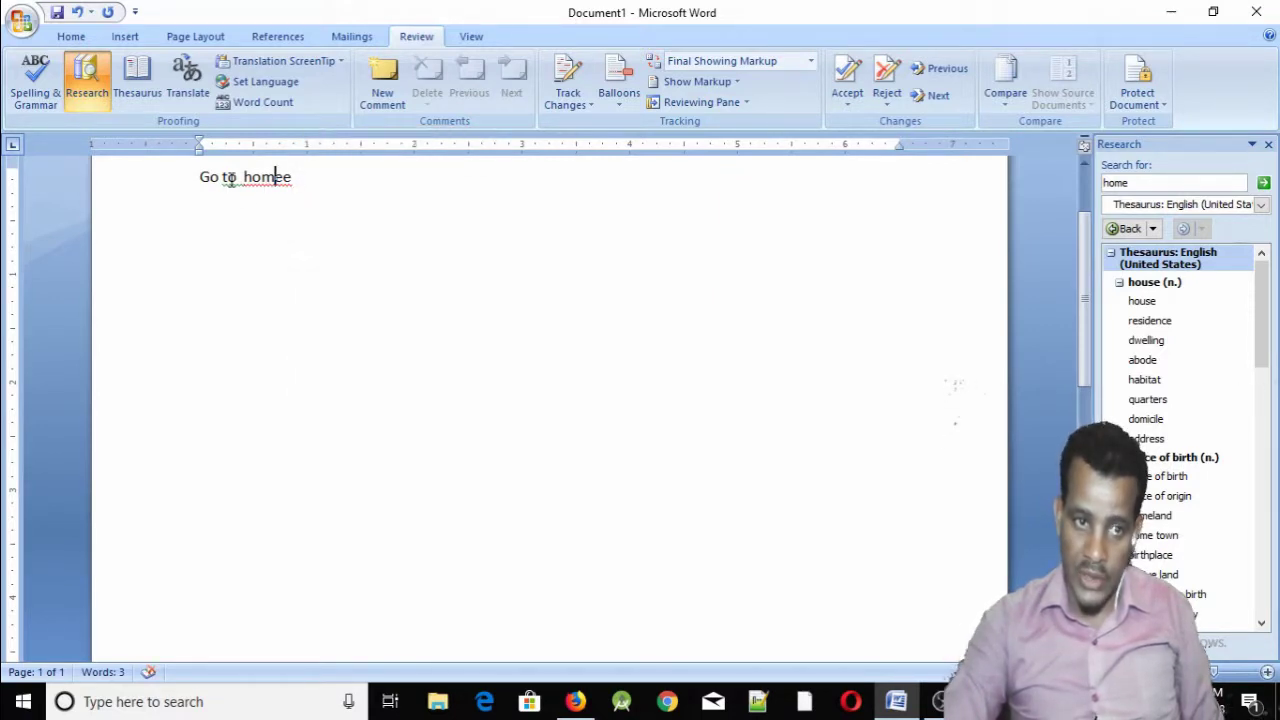
pyautogui.rightClick(230, 180)
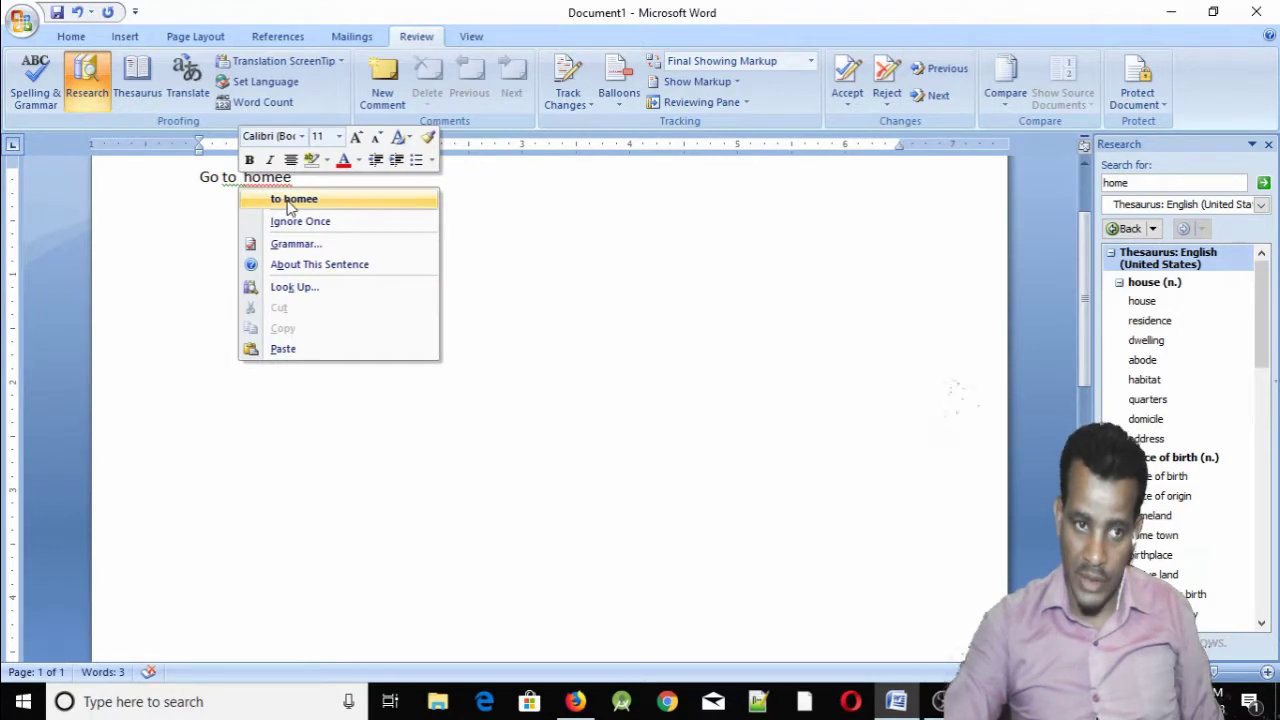
pyautogui.click(239, 188)
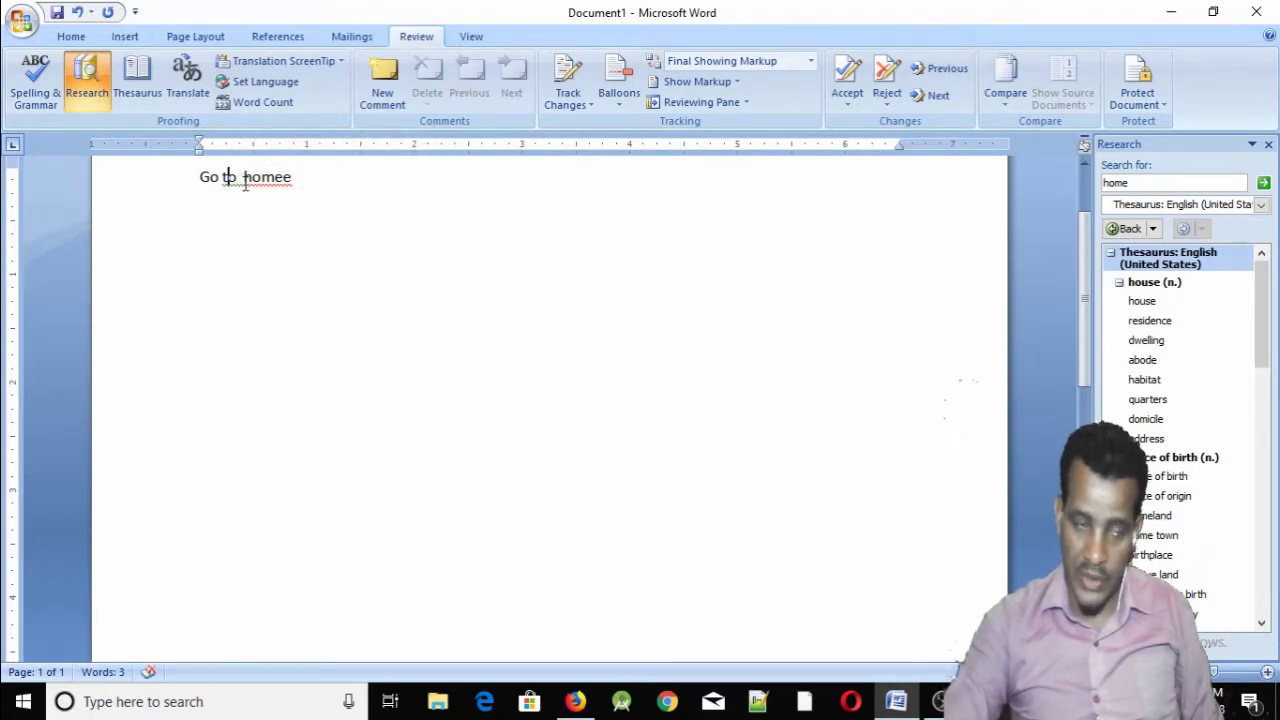
# Run Spelling & Grammar, accepting 'home' for 'homee' and removing the extra space between words.
pyautogui.click(35, 85)
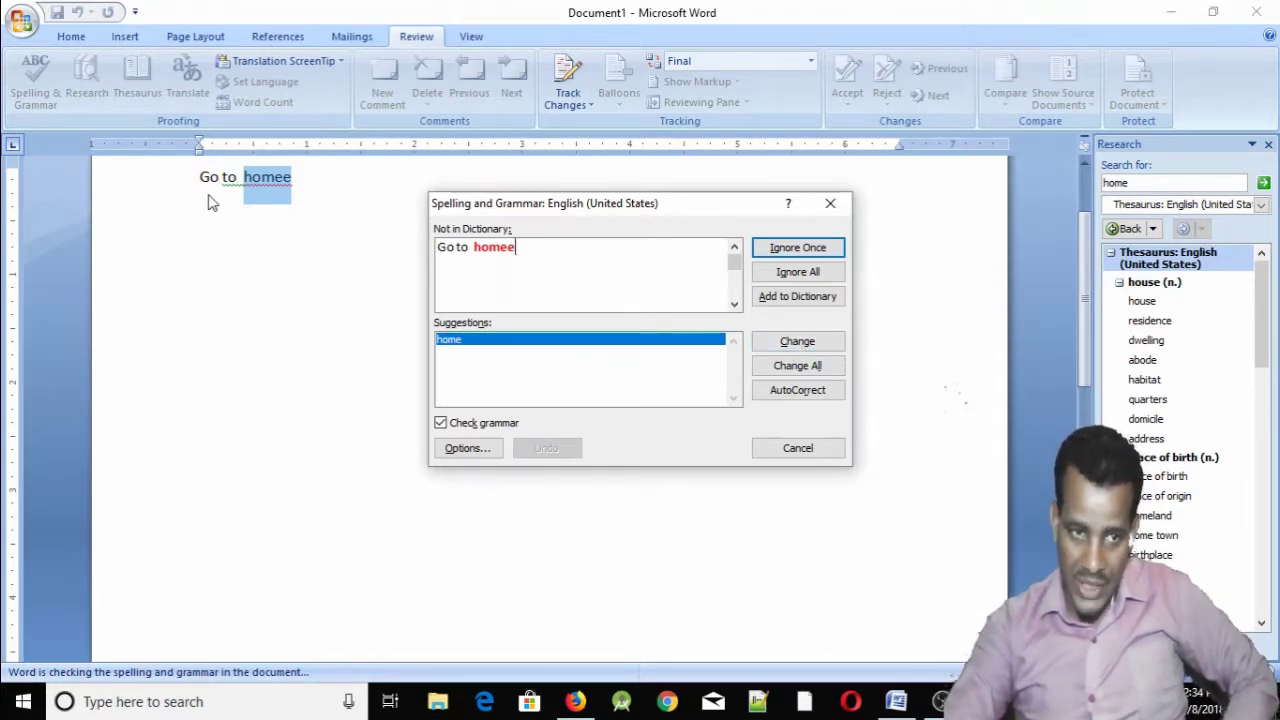
pyautogui.click(798, 342)
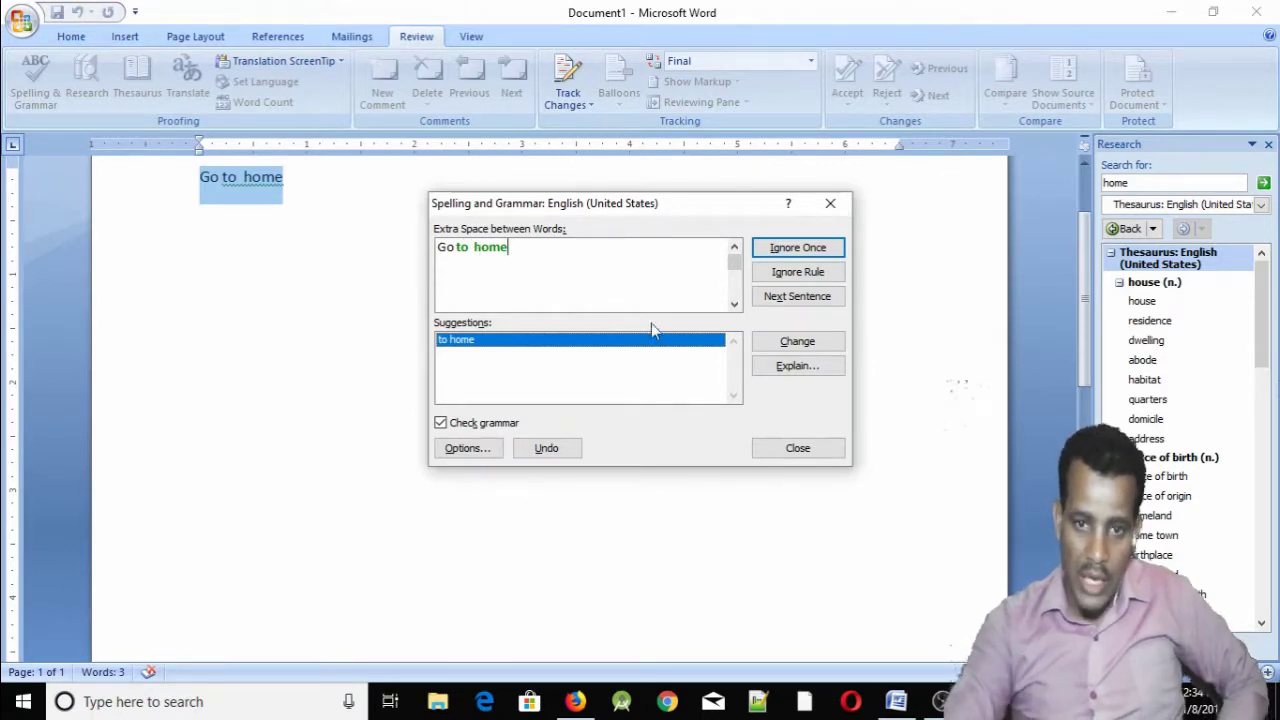
pyautogui.click(789, 341)
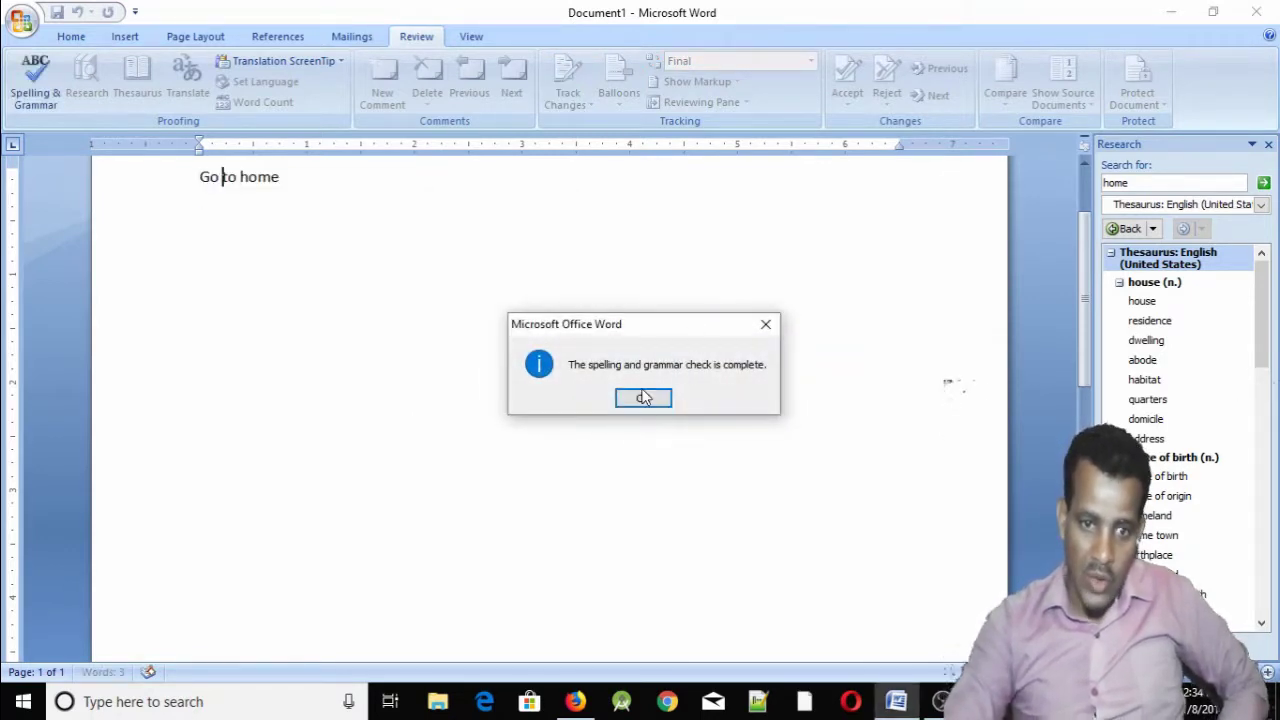
pyautogui.click(644, 398)
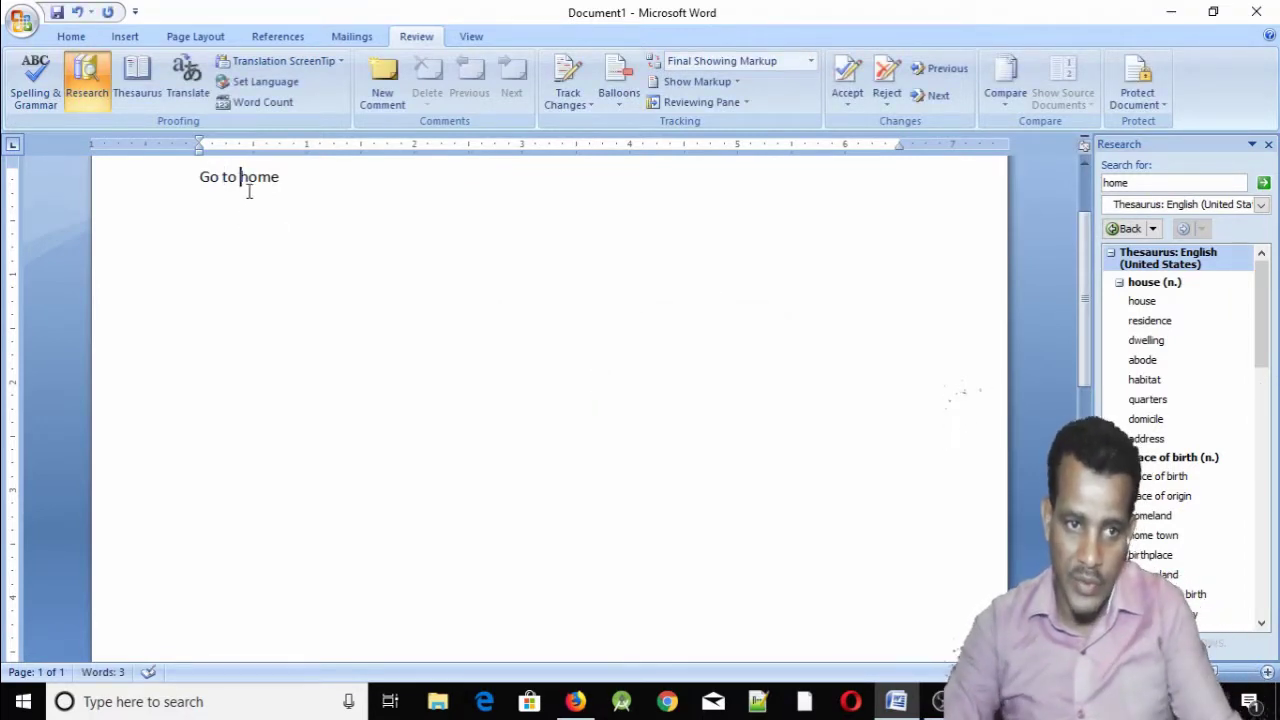
# Retype 'homee', then use right-click suggestions to correct it to 'home' and fix the double space.
pyautogui.write('e')
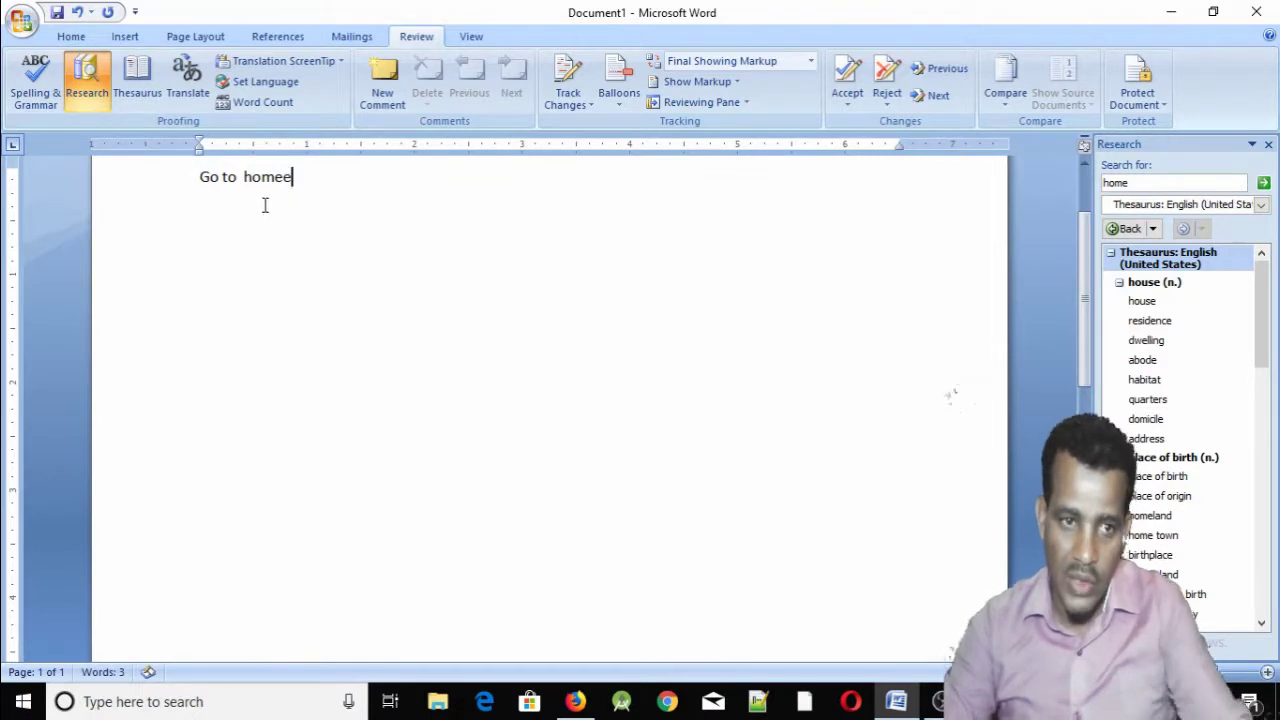
pyautogui.press('Left')
pyautogui.press('Left')
pyautogui.press('Left')
pyautogui.rightClick(266, 177)
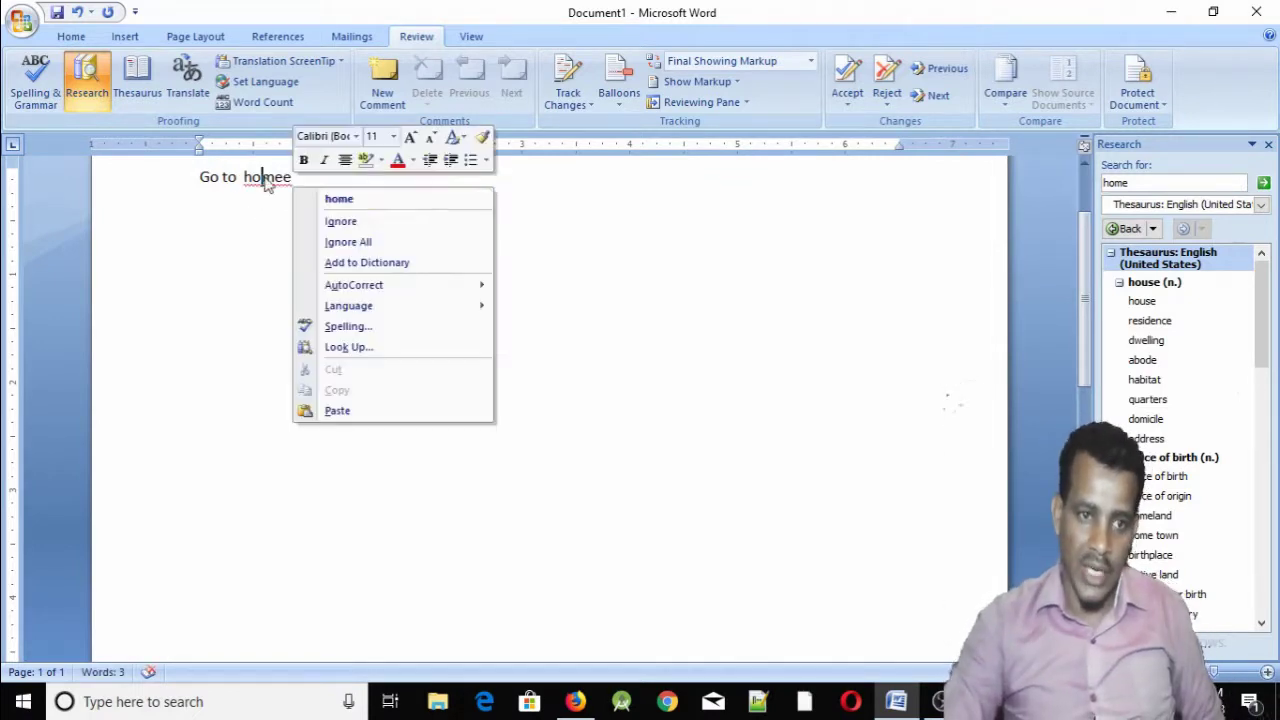
pyautogui.click(326, 199)
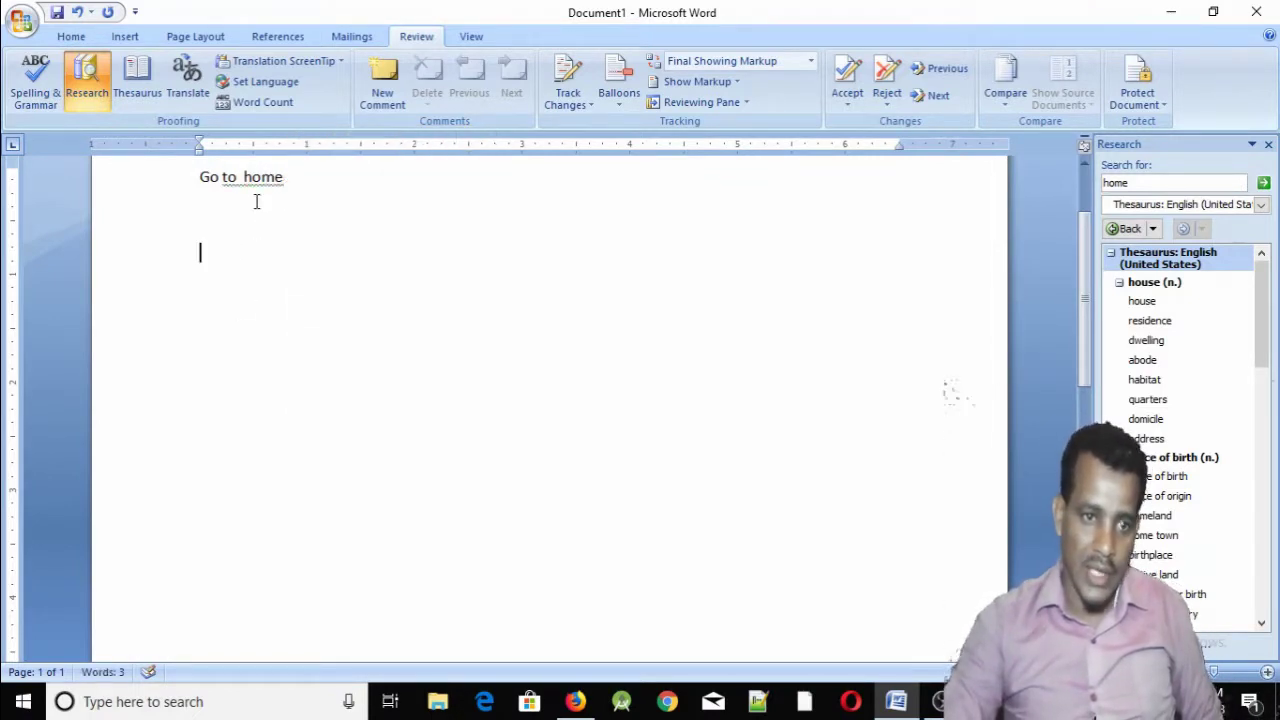
pyautogui.rightClick(241, 184)
pyautogui.click(337, 198)
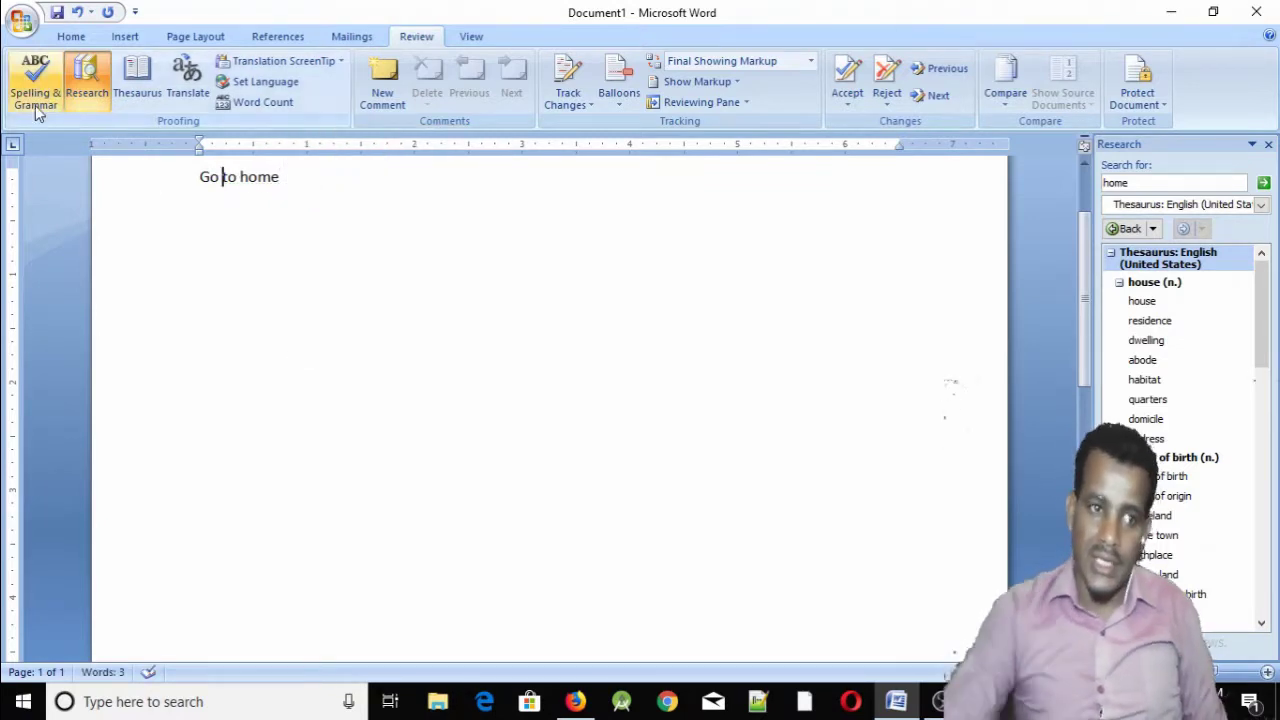
# Run Spelling & Grammar again so it flags the extra space between words.
pyautogui.click(240, 178)
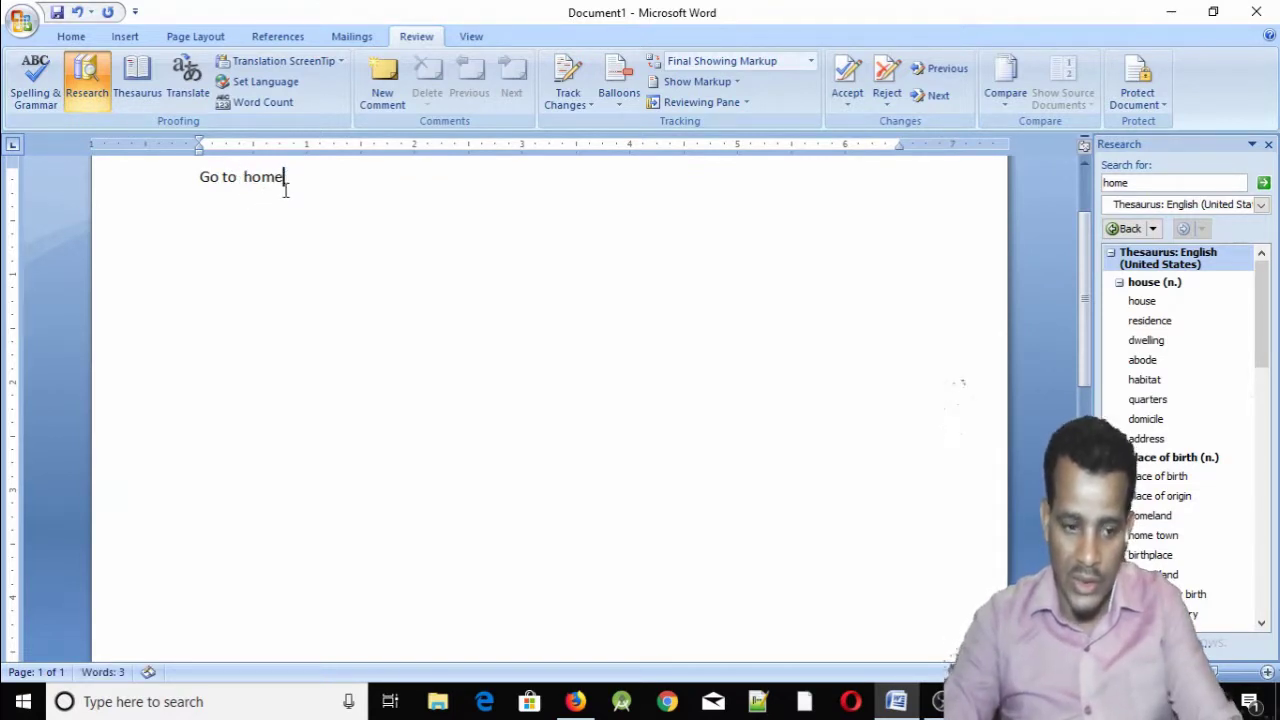
pyautogui.doubleClick(234, 251)
pyautogui.click(35, 80)
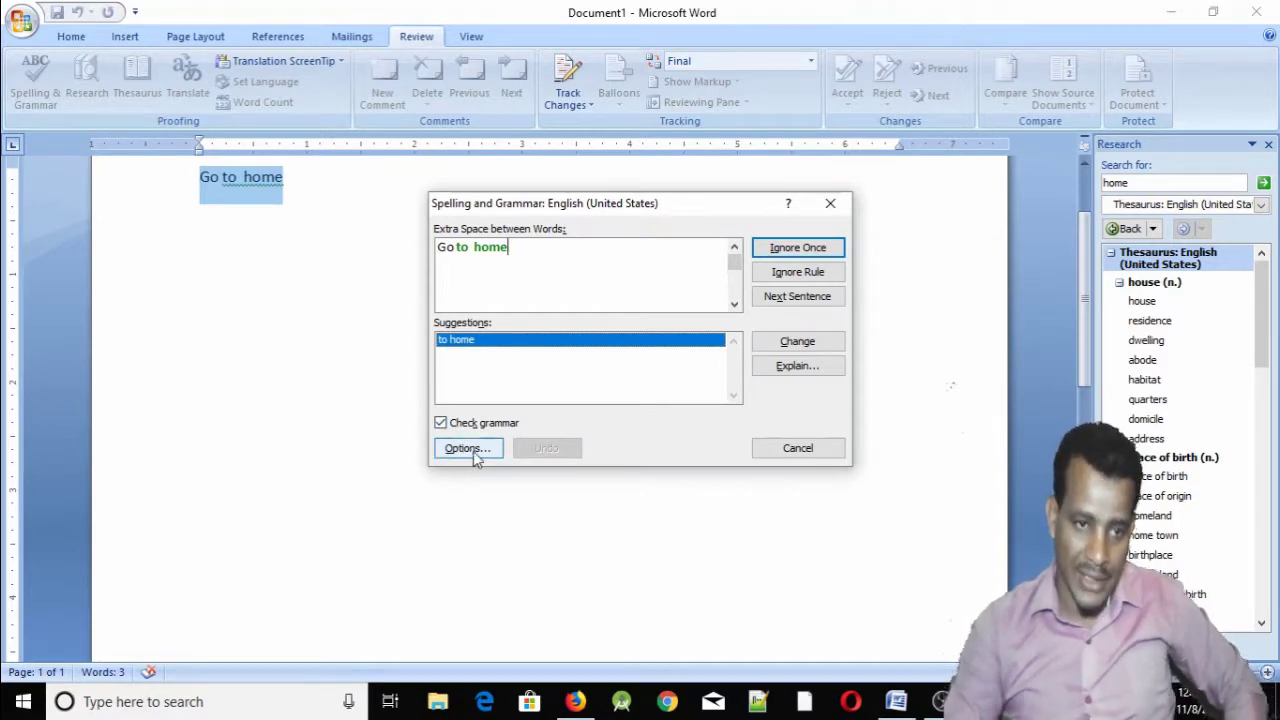
# Clear 'Check spelling as you type' in the Proofing options and return to the spelling check.
pyautogui.click(466, 450)
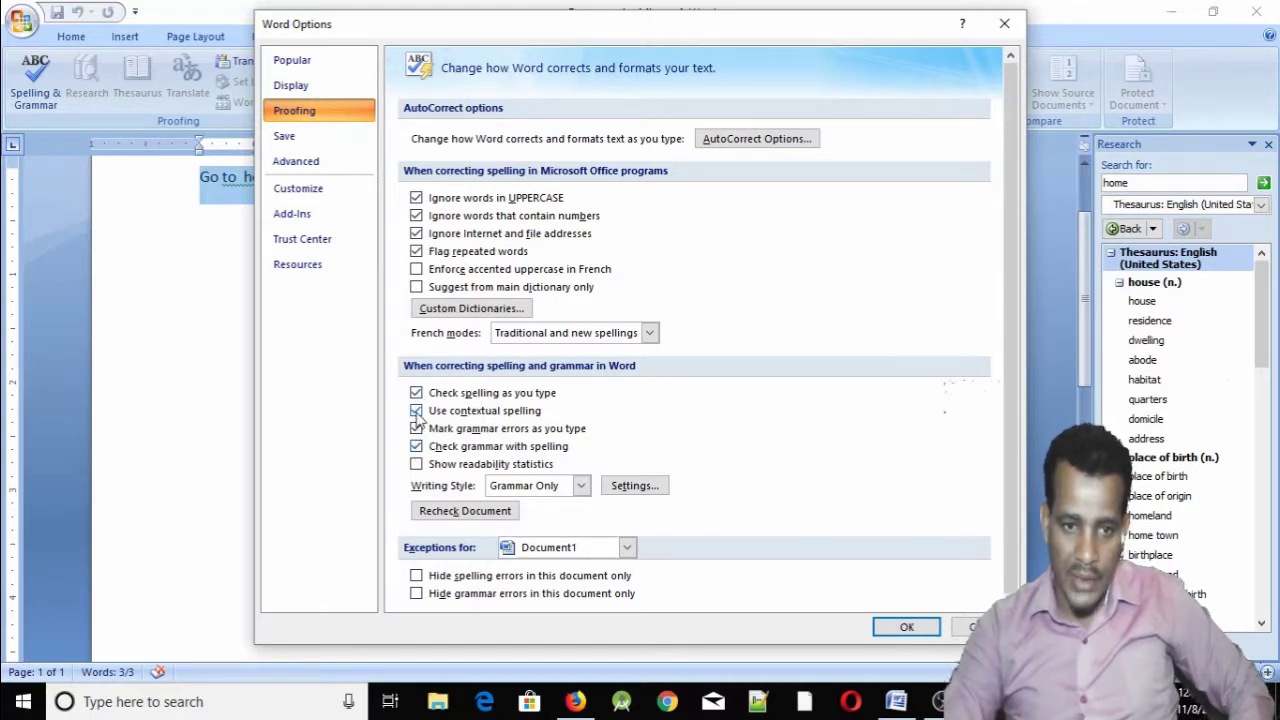
pyautogui.click(417, 394)
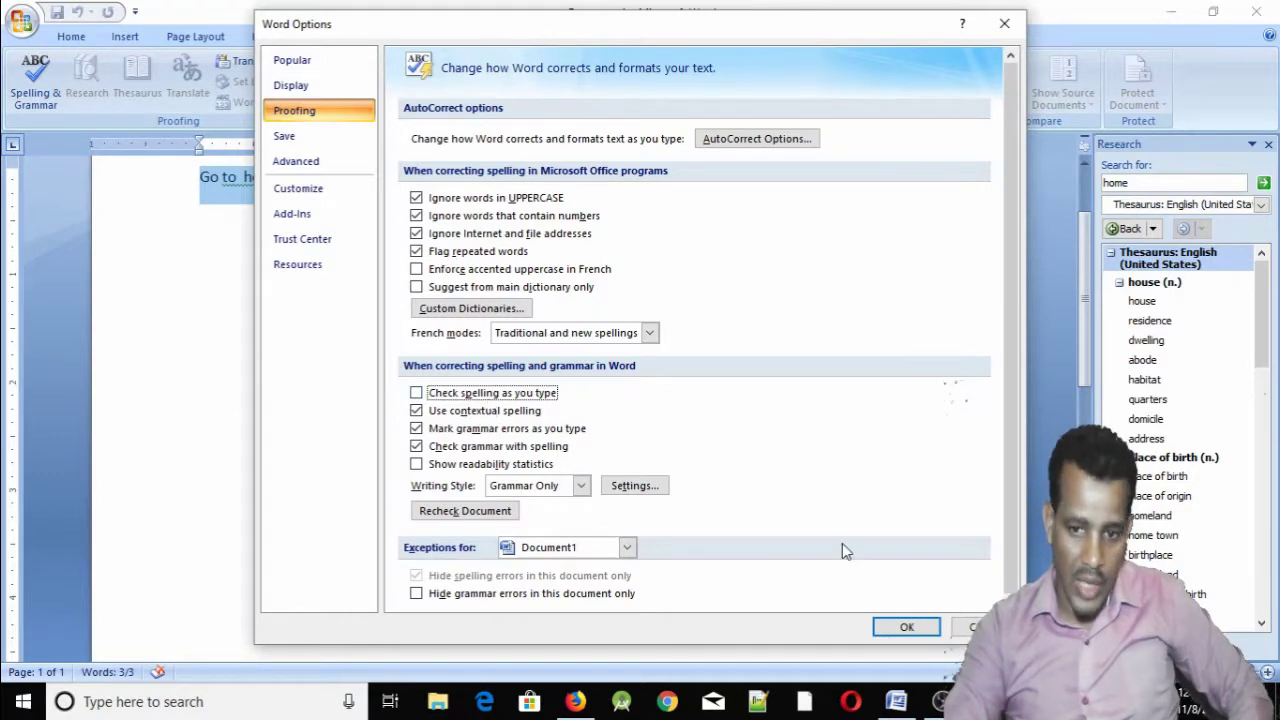
pyautogui.click(917, 630)
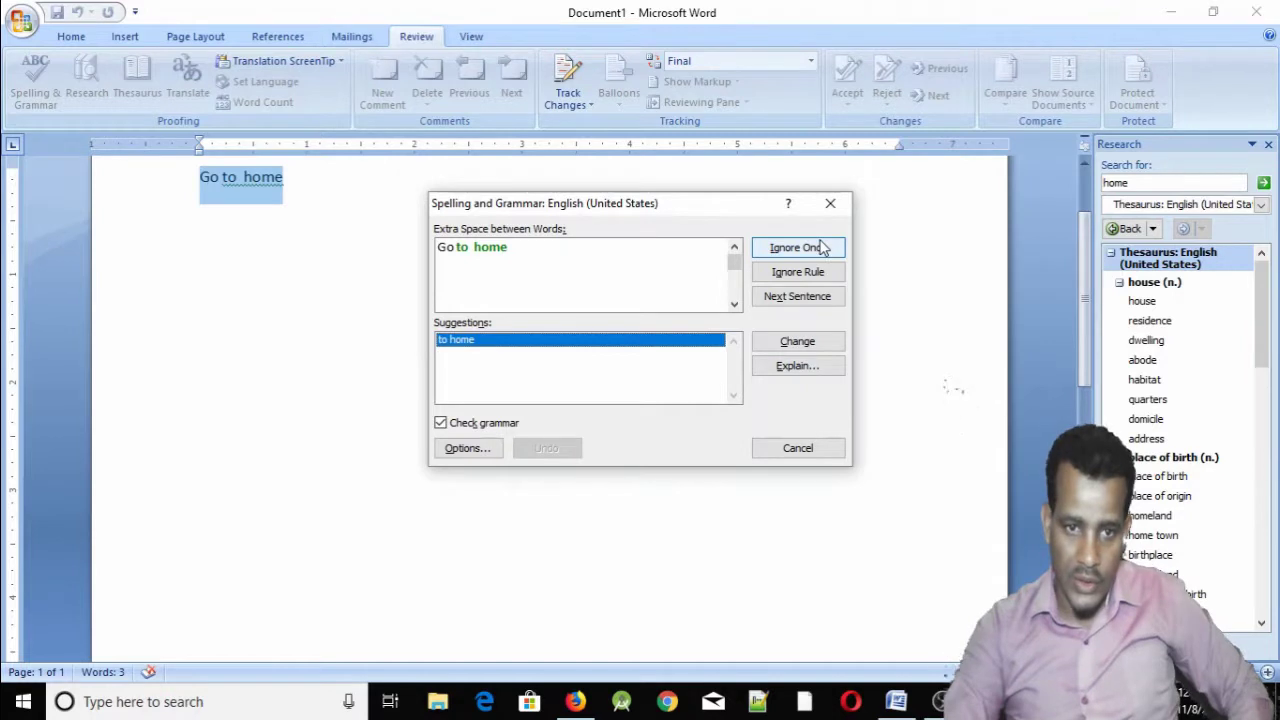
# Accept removing the extra space, then change 'home' to 'homee', which now shows no underline.
pyautogui.click(797, 341)
pyautogui.click(633, 401)
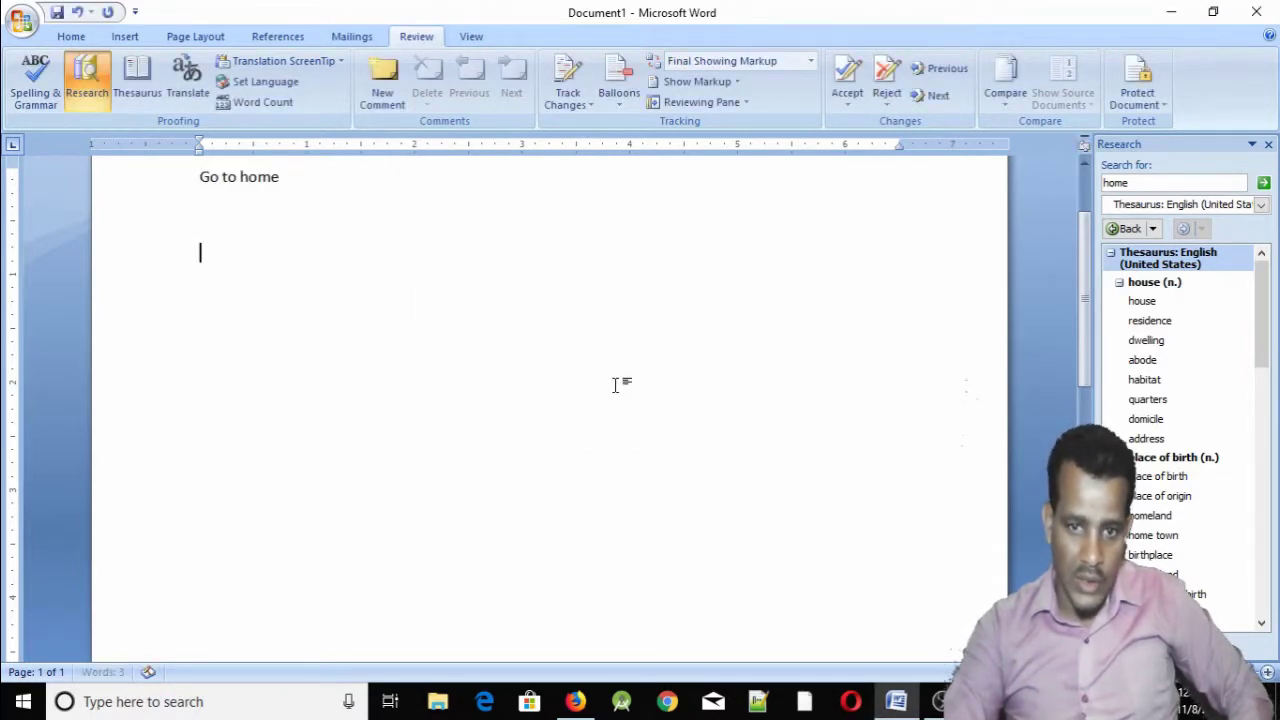
pyautogui.click(296, 194)
pyautogui.write('e')
pyautogui.press('Return')
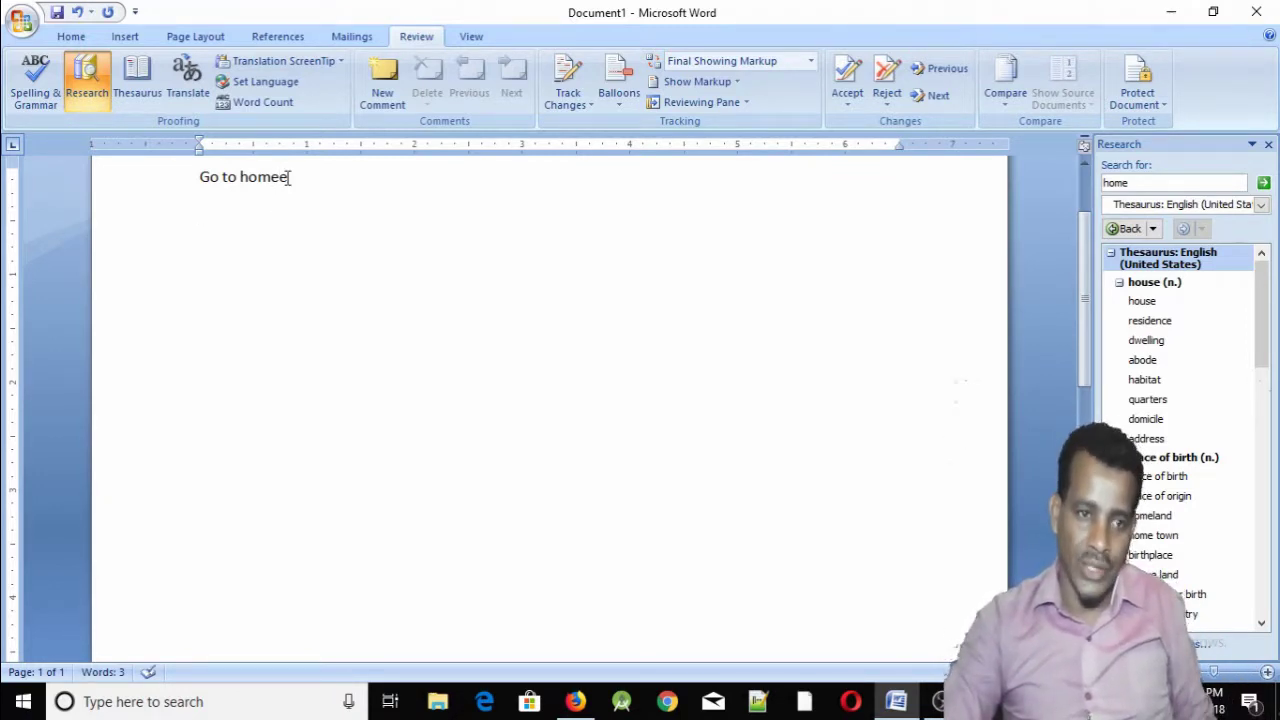
# Re-enable 'Check spelling as you type' through the Spelling & Grammar Options, then cancel the check.
pyautogui.click(241, 177)
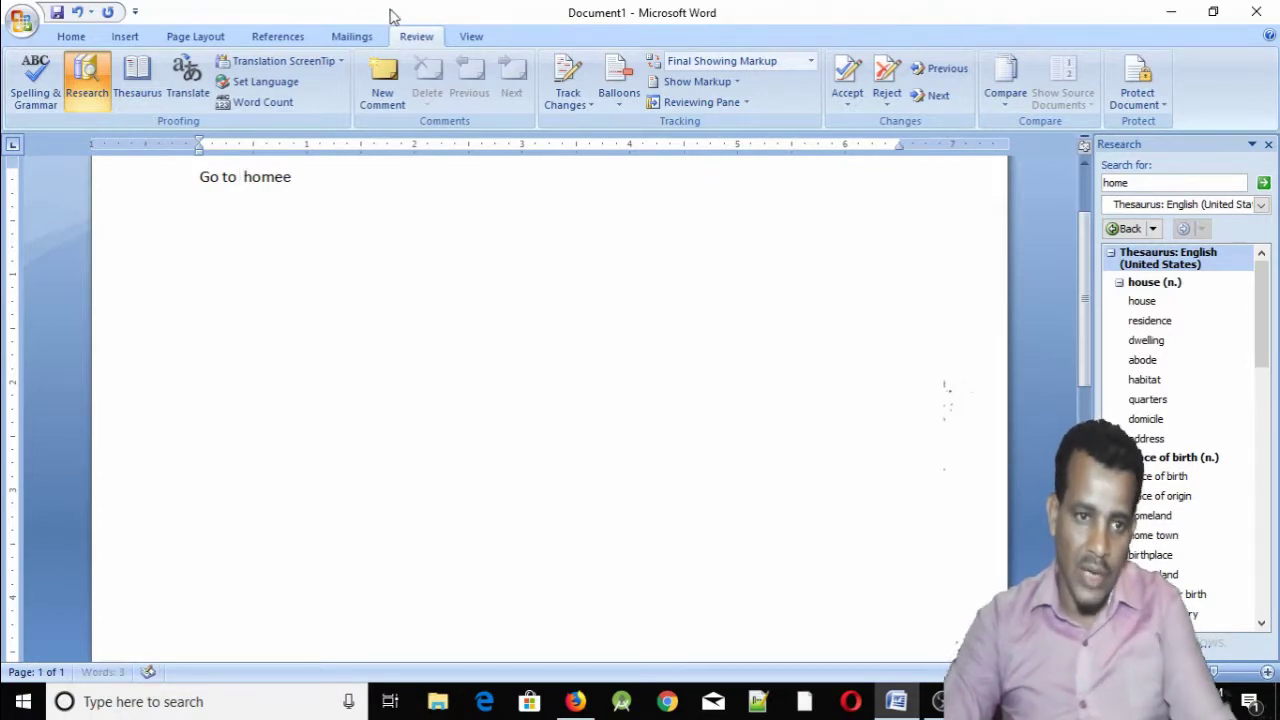
pyautogui.click(35, 80)
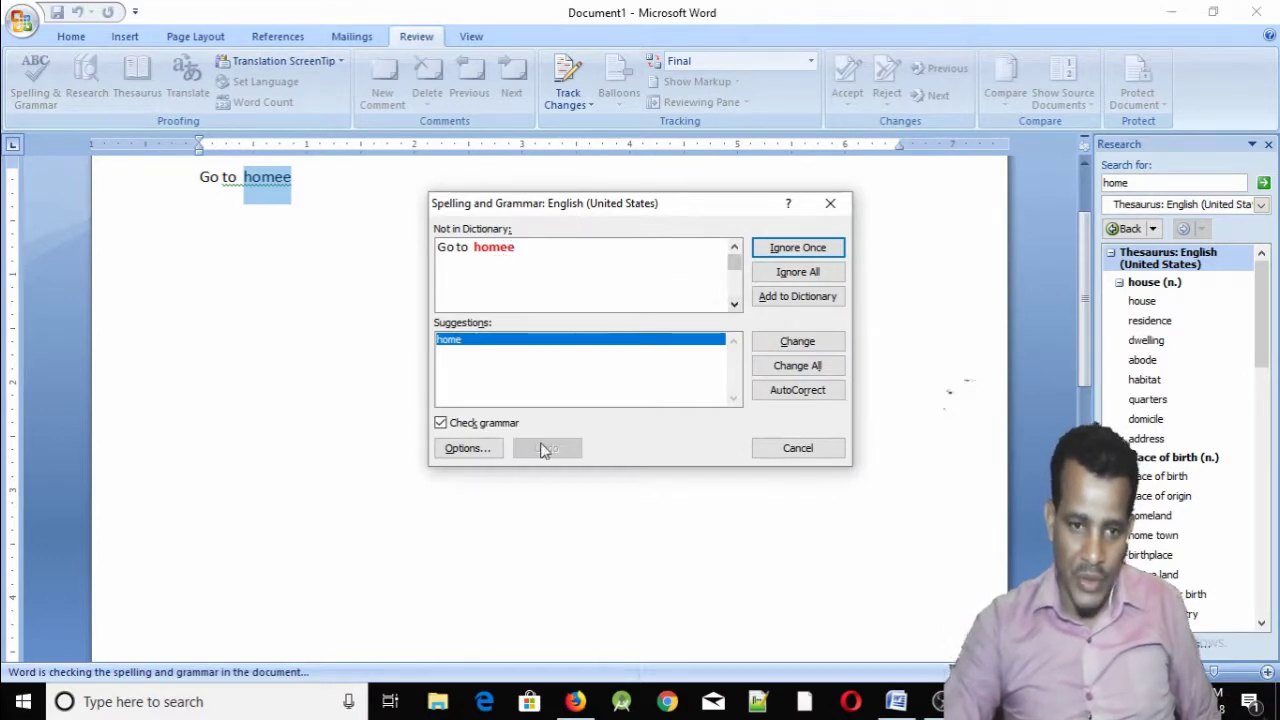
pyautogui.click(468, 448)
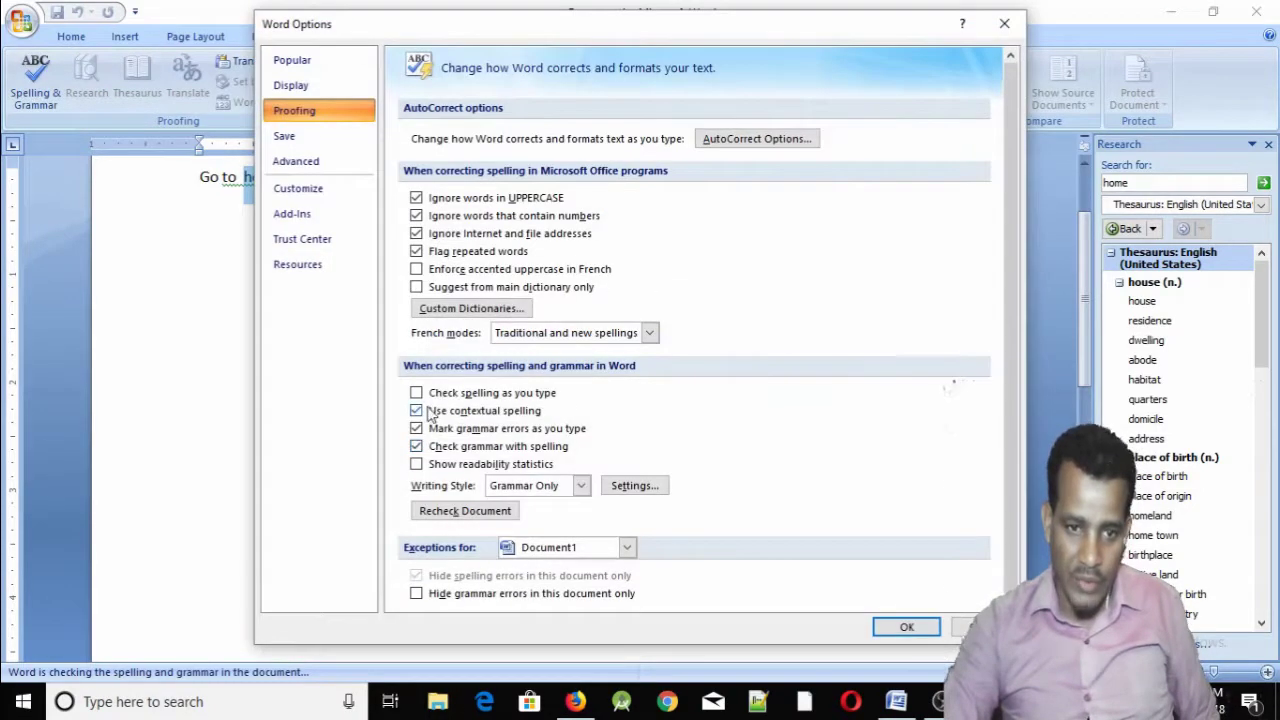
pyautogui.click(417, 394)
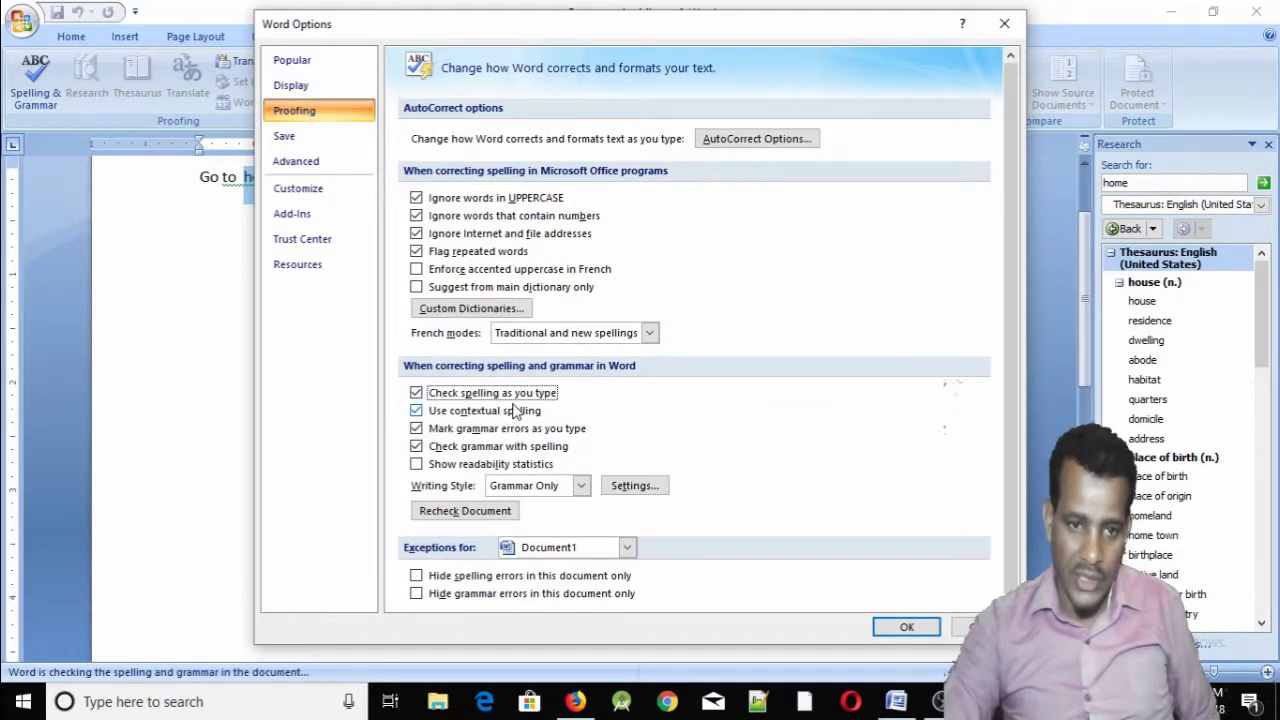
pyautogui.click(906, 628)
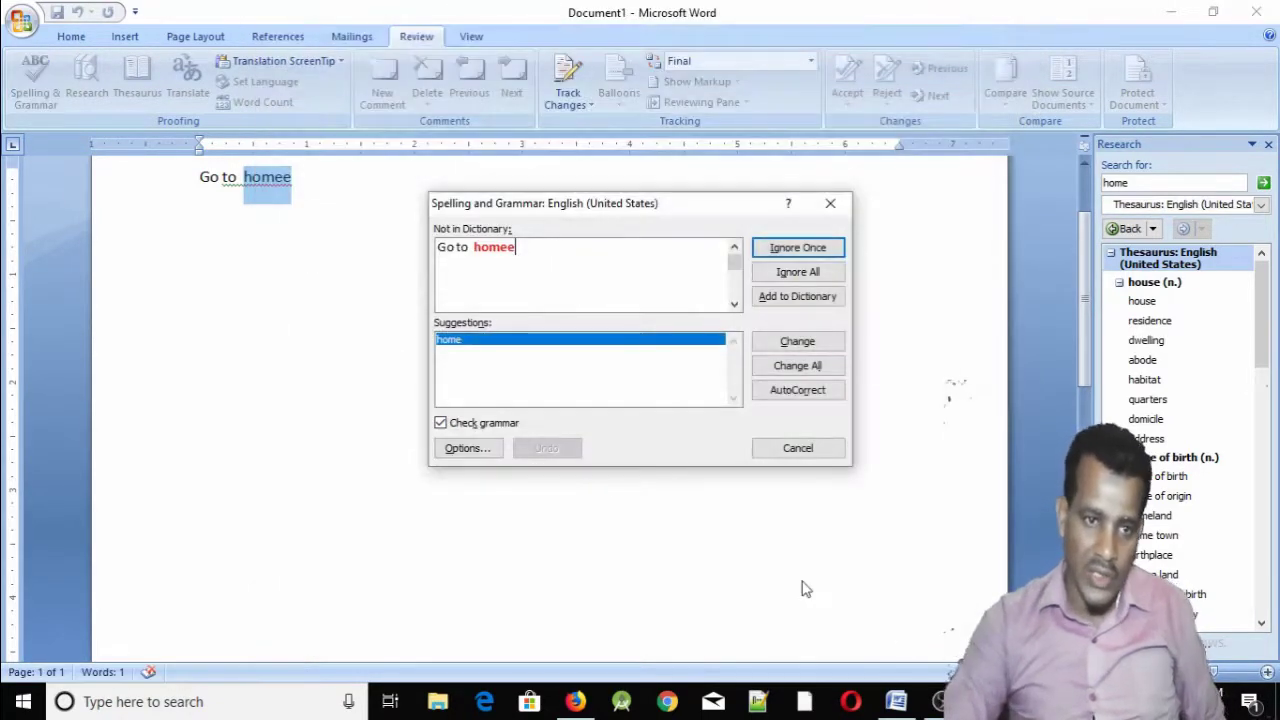
pyautogui.click(798, 448)
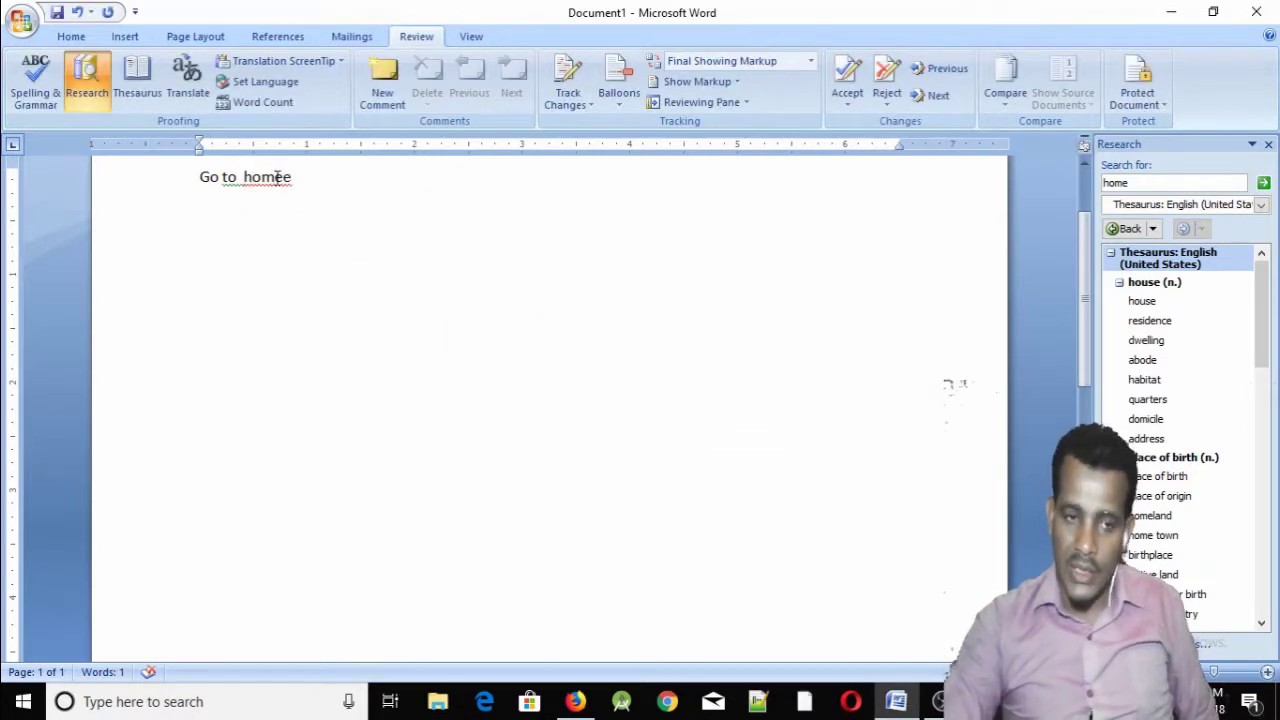
# From right-click suggestions, change 'homee' to 'home' and accept the 'to home' double-space fix.
pyautogui.rightClick(279, 177)
pyautogui.click(331, 202)
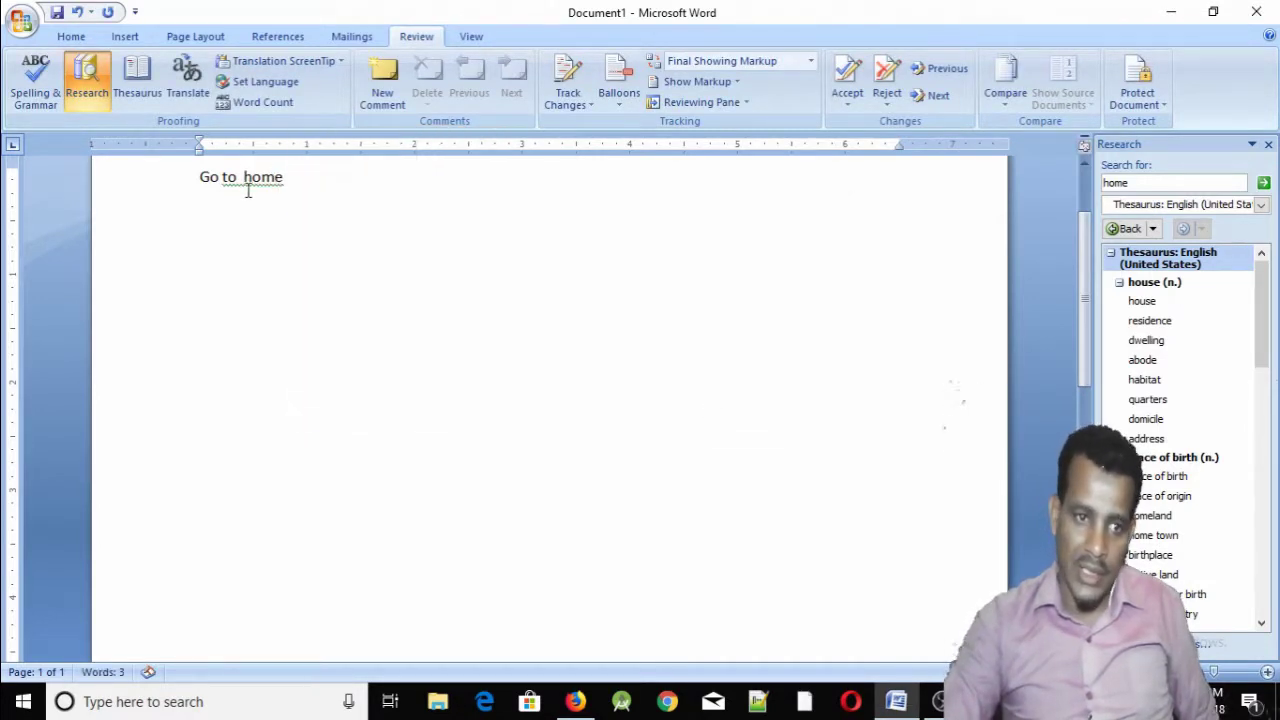
pyautogui.rightClick(262, 182)
pyautogui.click(335, 200)
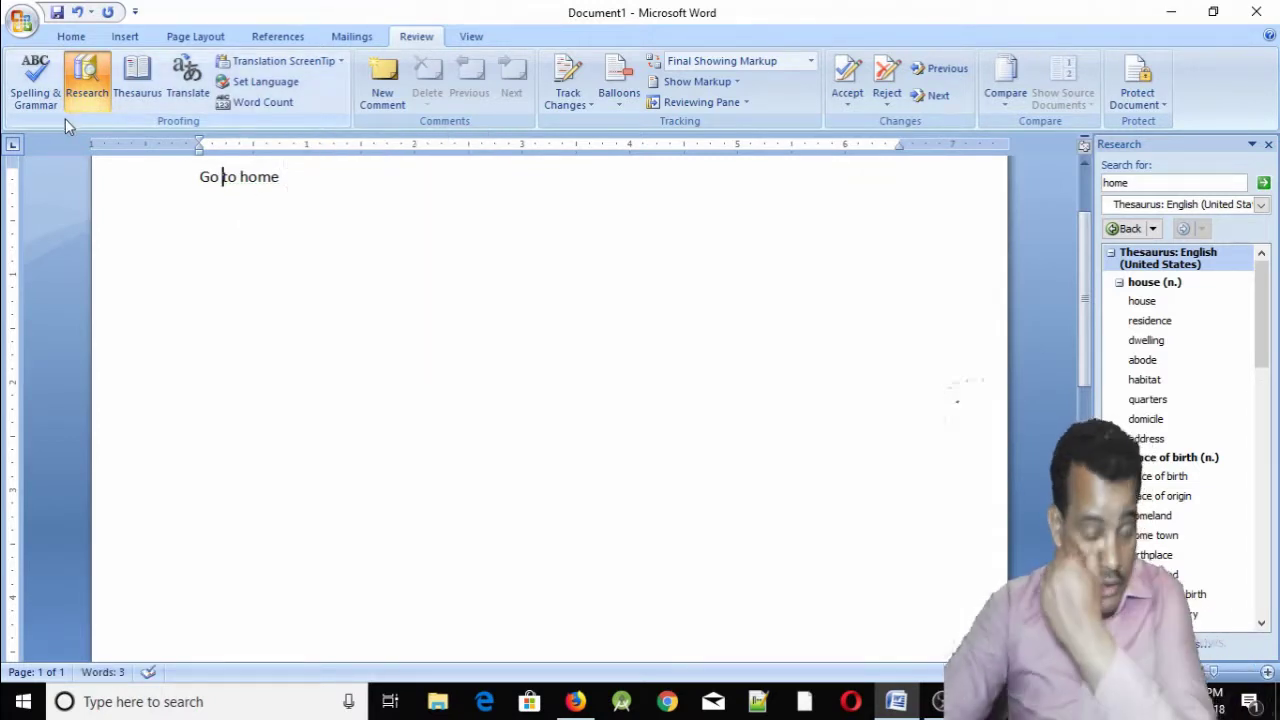
pyautogui.keyDown('alt'); pyautogui.click(229, 177); pyautogui.keyUp('alt')
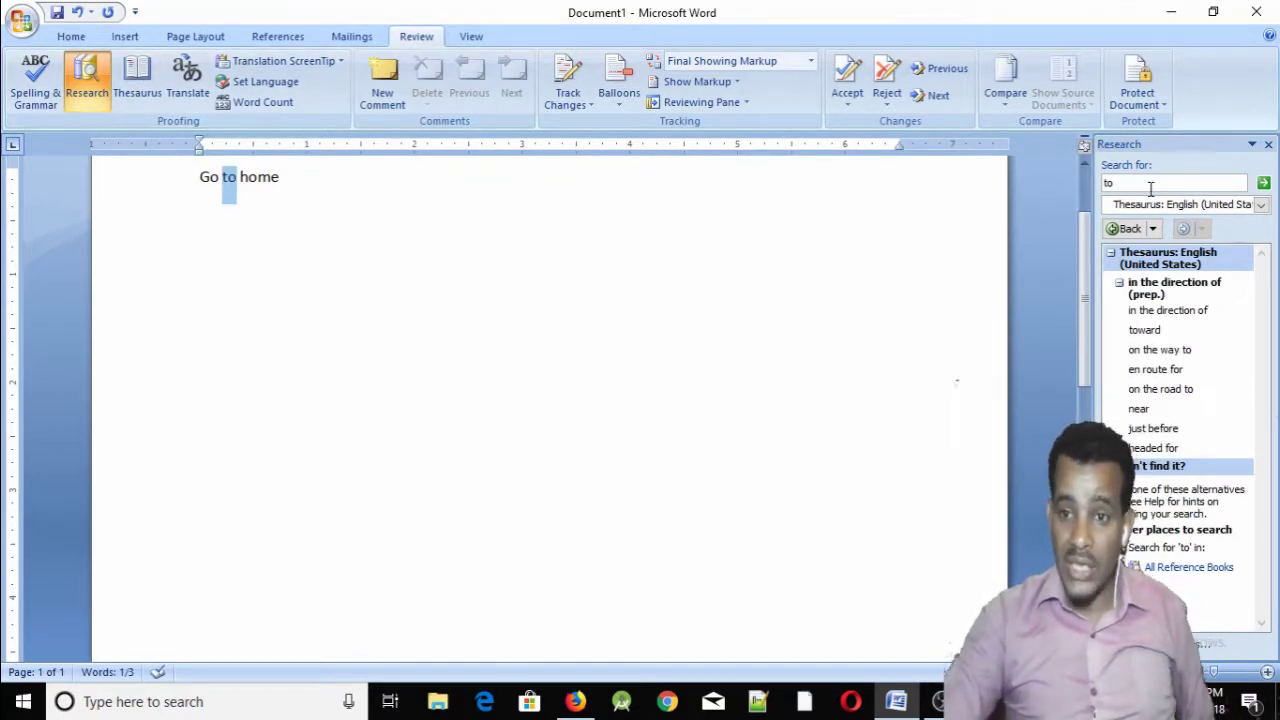
pyautogui.moveTo(1144, 184); pyautogui.dragTo(1100, 188)
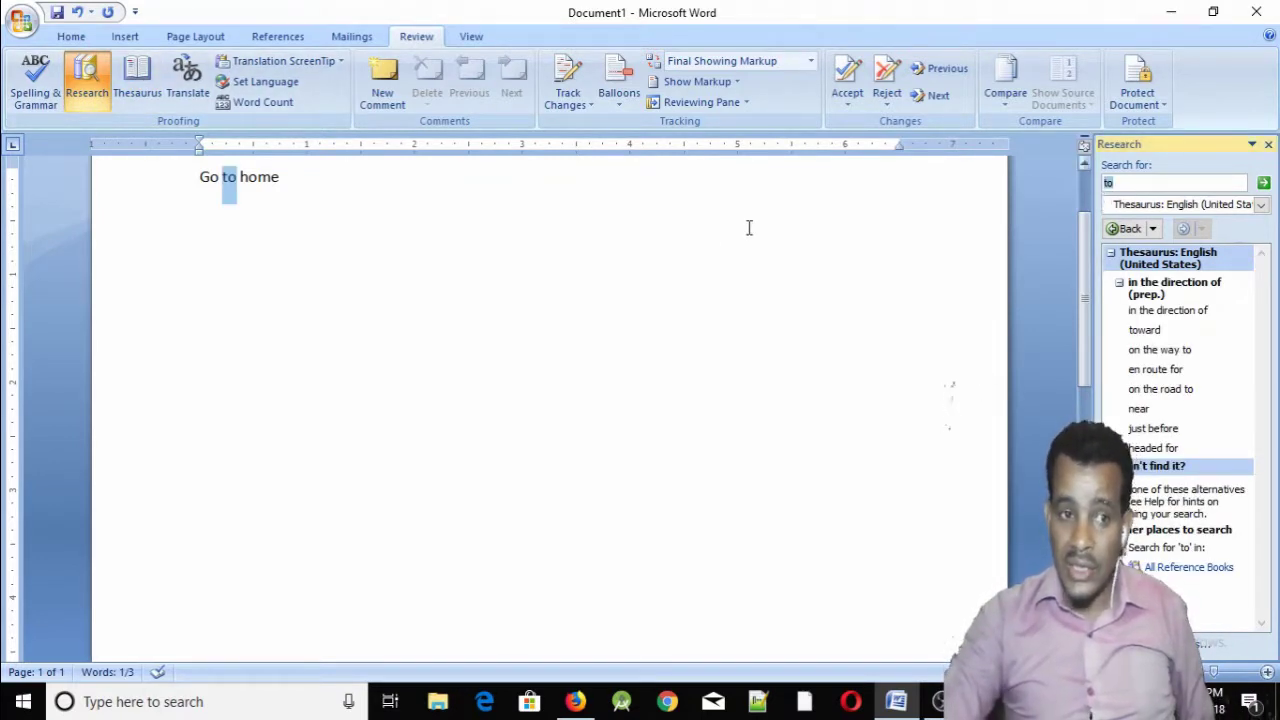
pyautogui.click(258, 188)
pyautogui.doubleClick(270, 192)
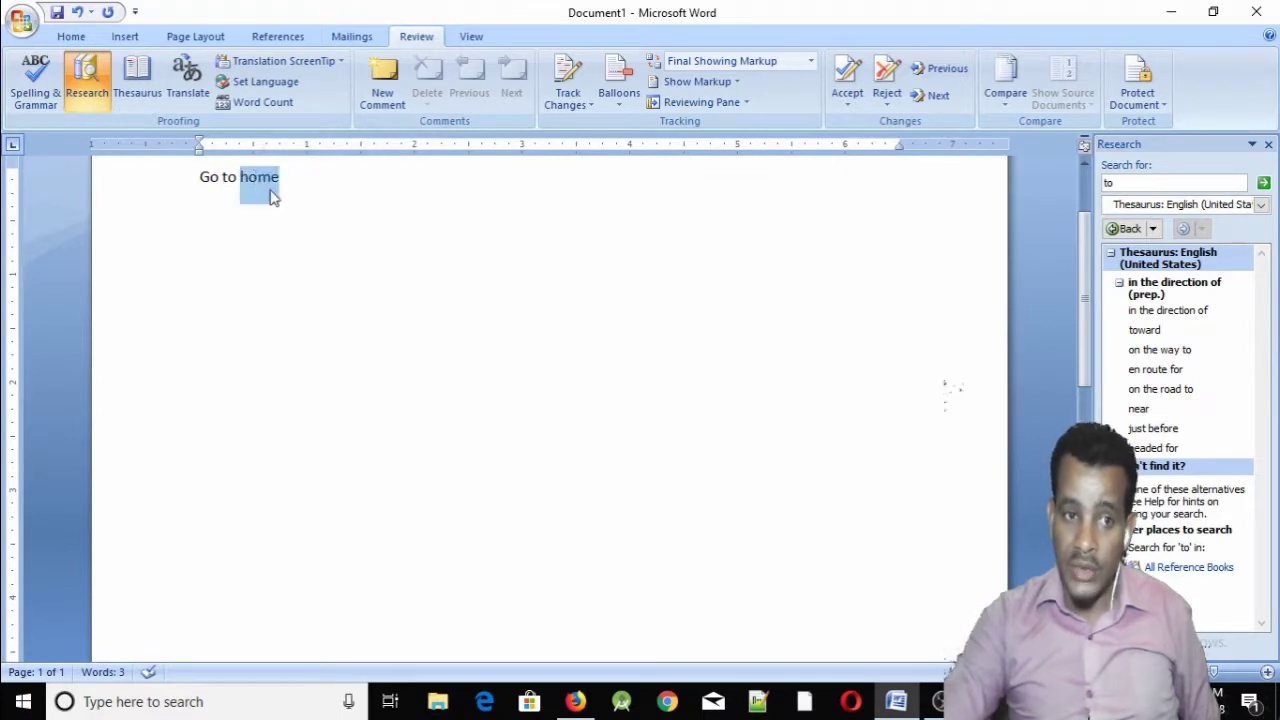
pyautogui.click(133, 78)
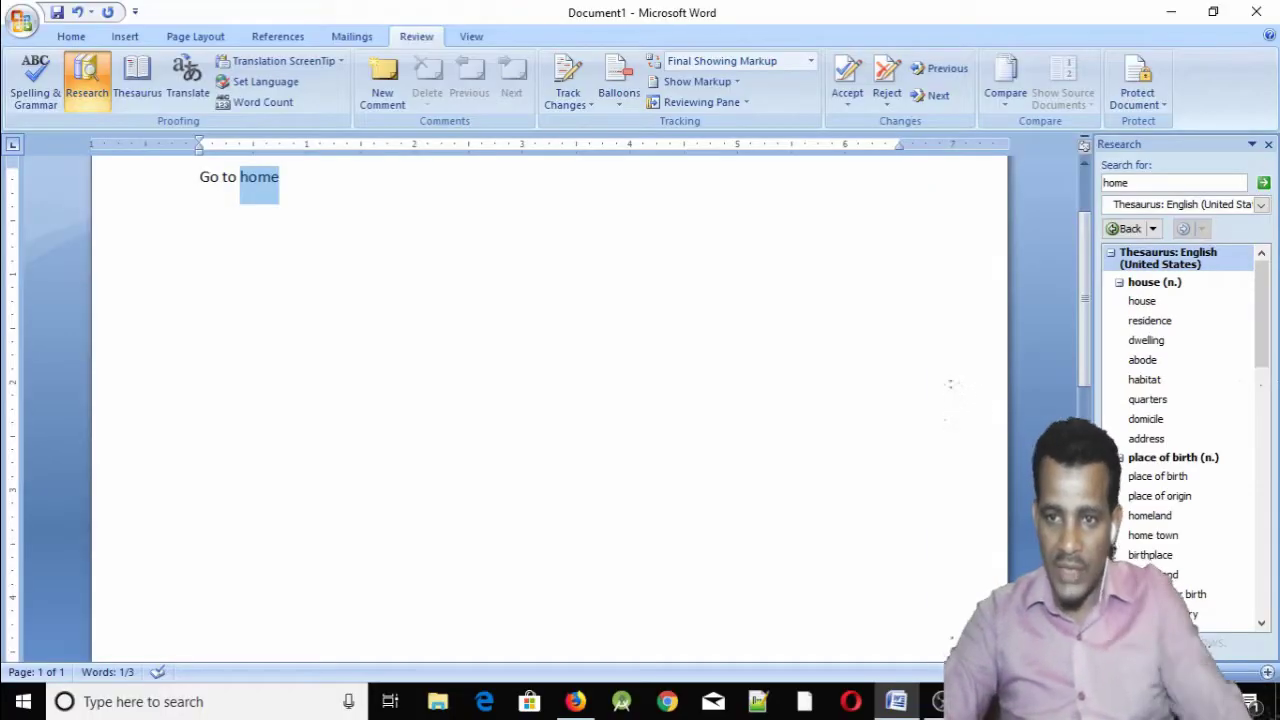
# Search the Research pane thesaurus for 'education' to list synonyms like teaching, learning and schooling.
pyautogui.click(1145, 183)
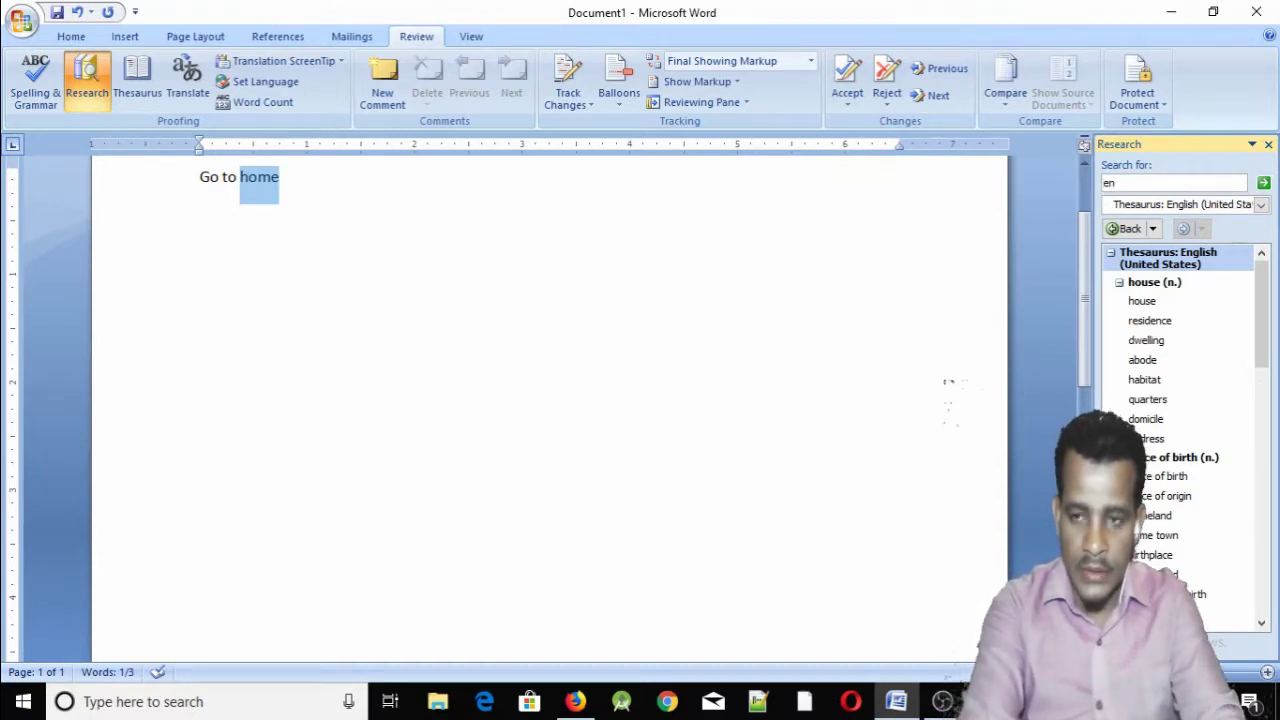
pyautogui.write('educatio')
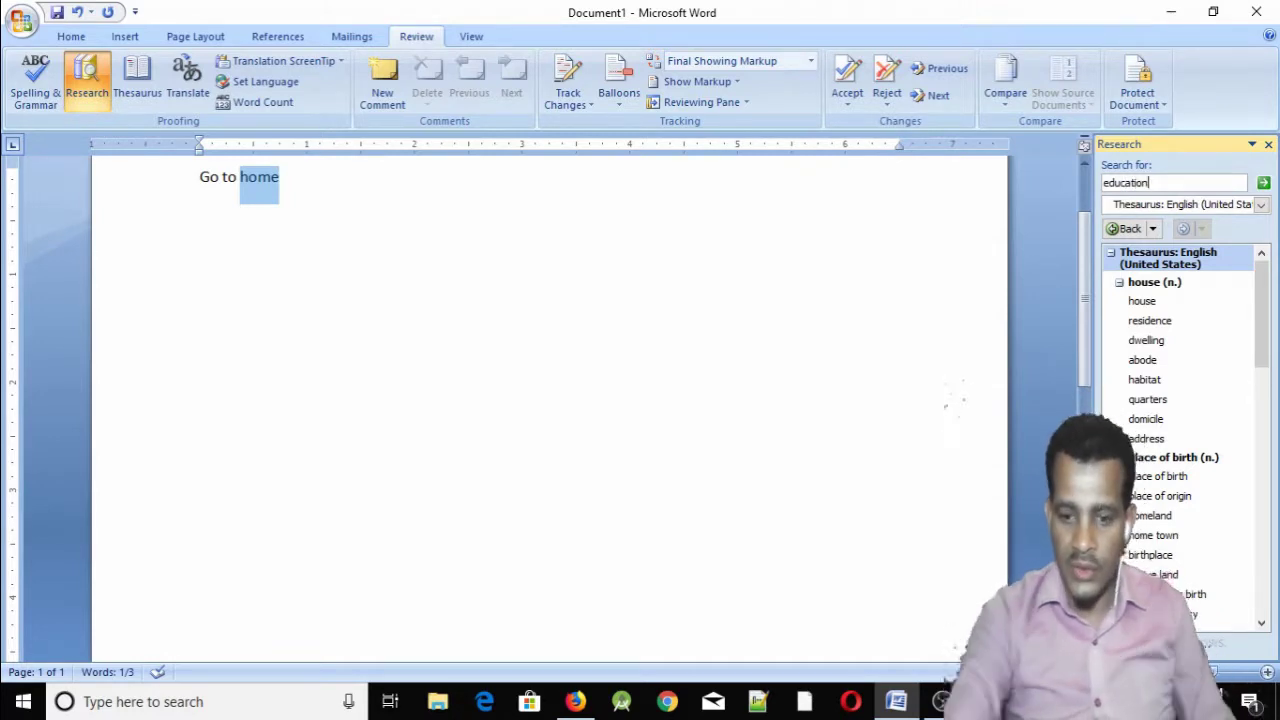
pyautogui.press('Return')
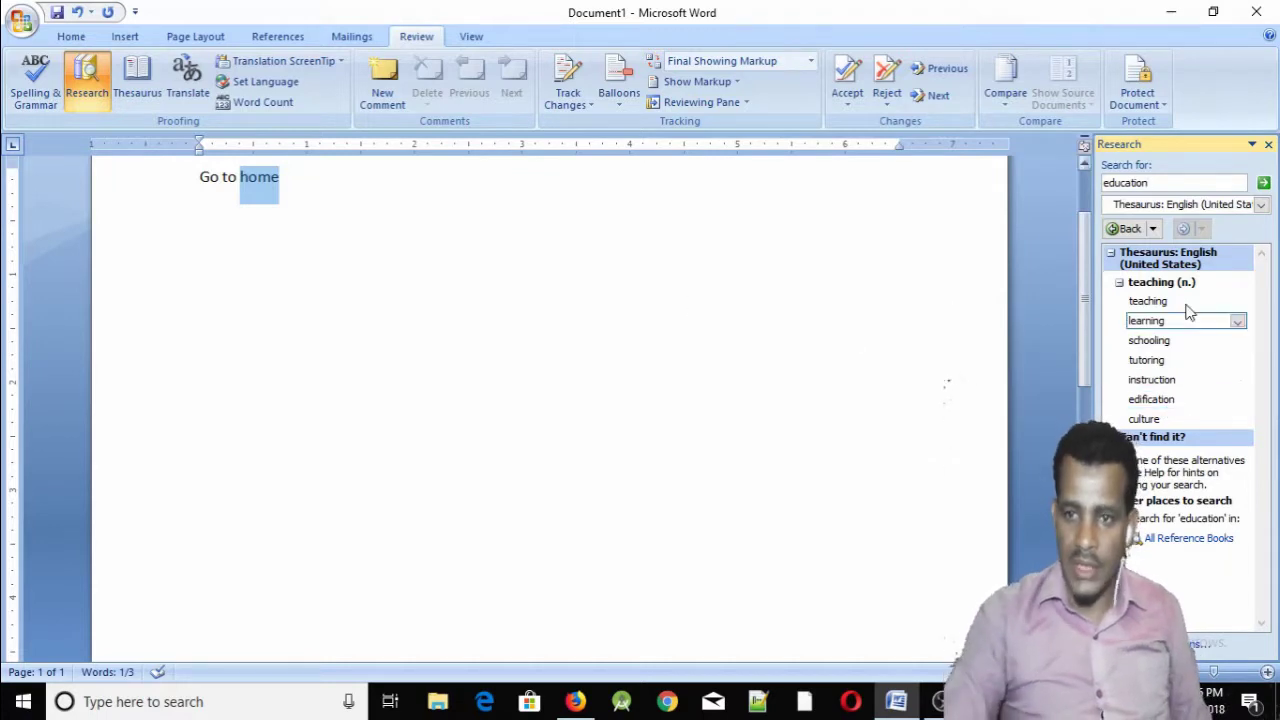
pyautogui.click(1147, 322)
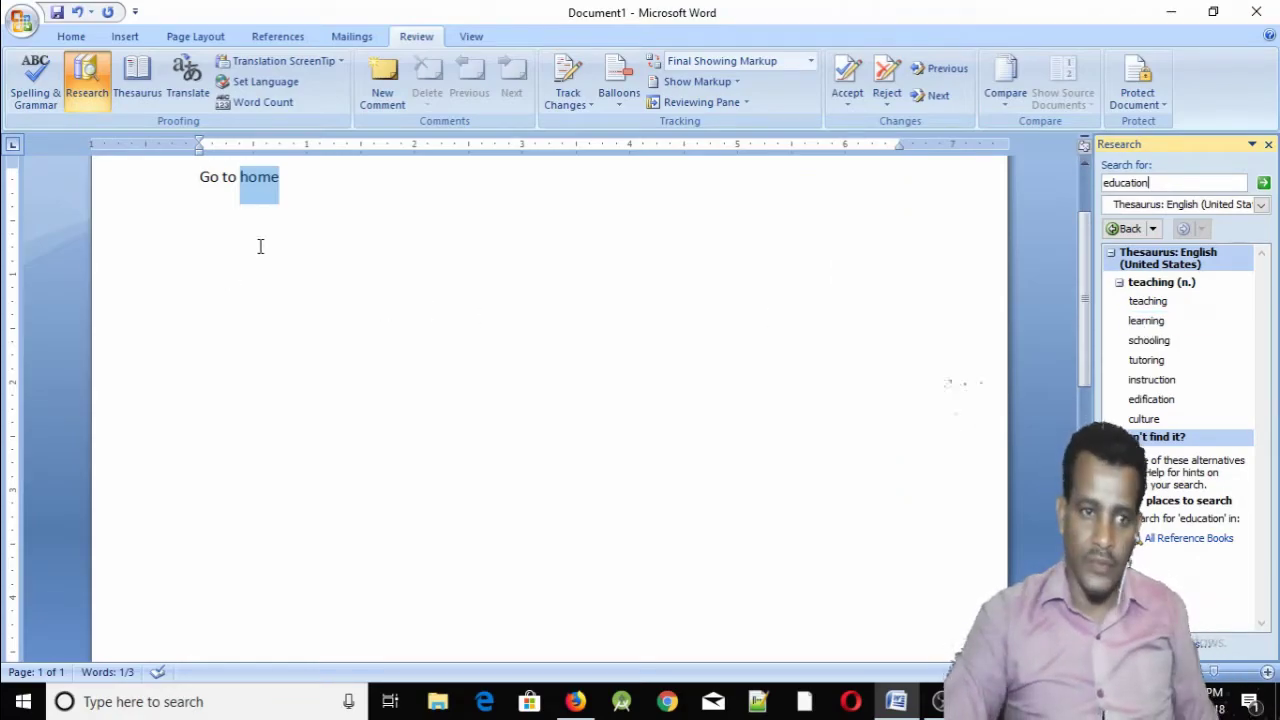
pyautogui.click(260, 246)
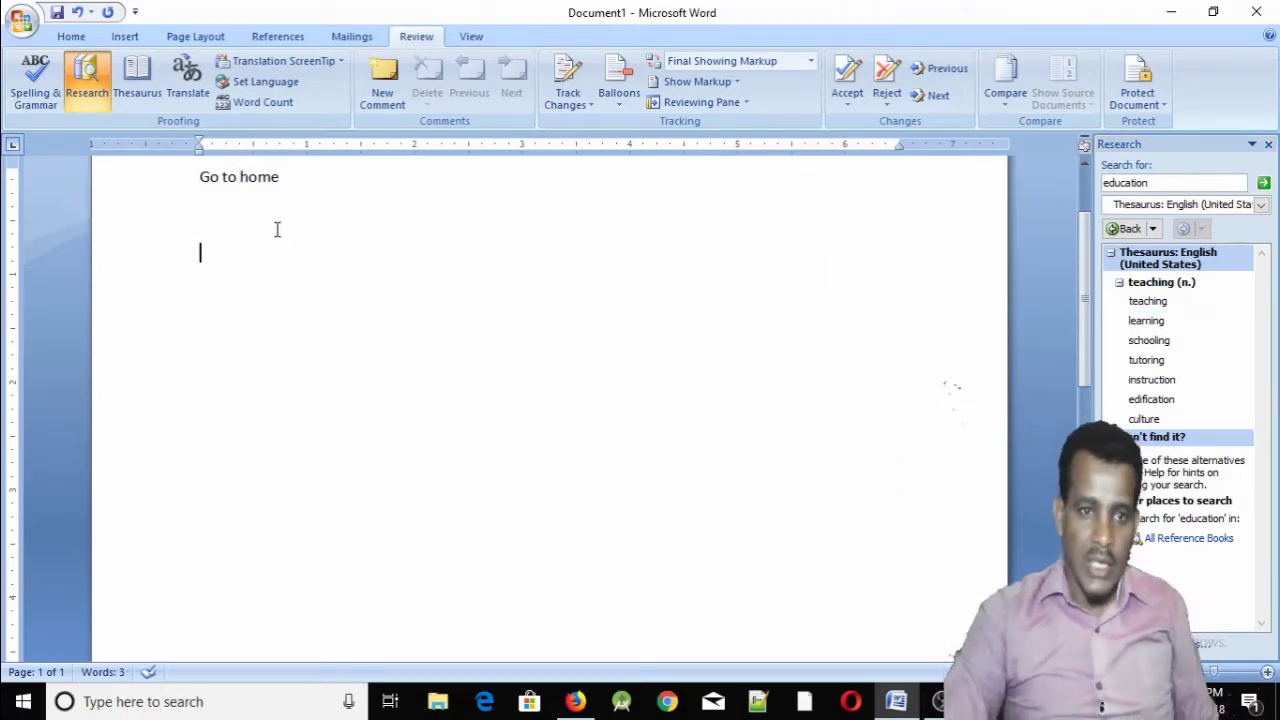
pyautogui.click(259, 104)
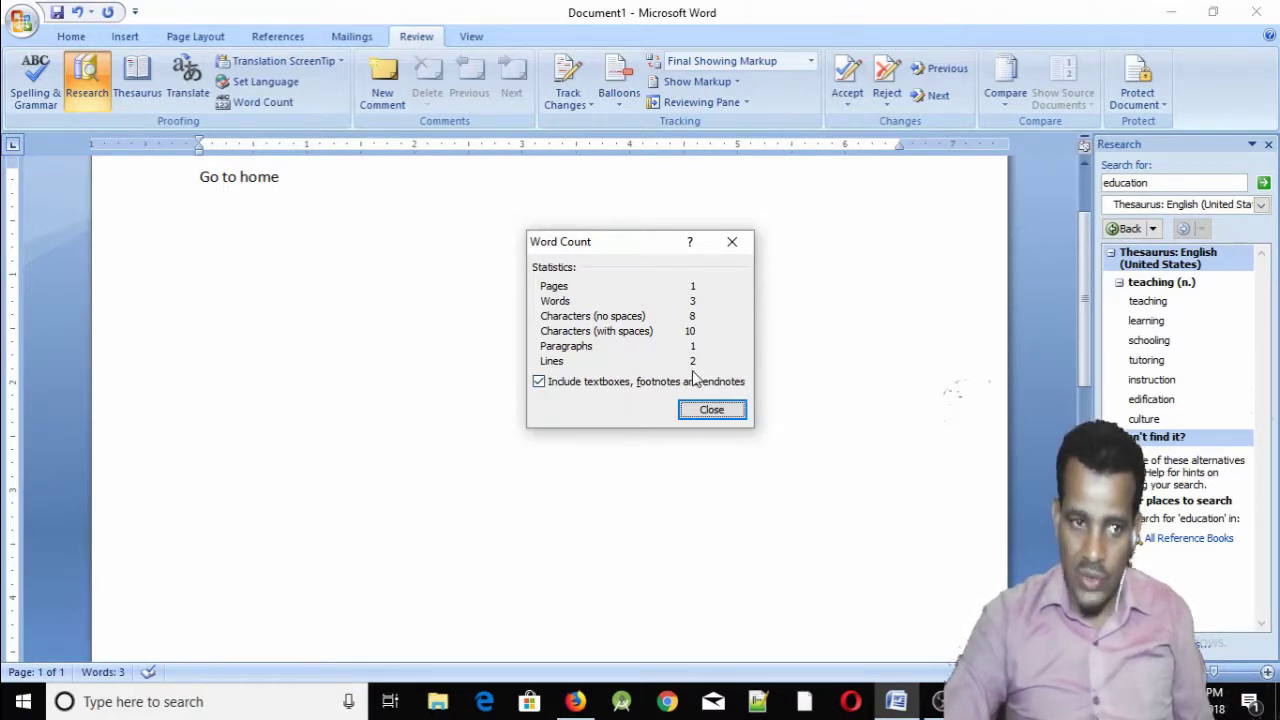
pyautogui.click(205, 214)
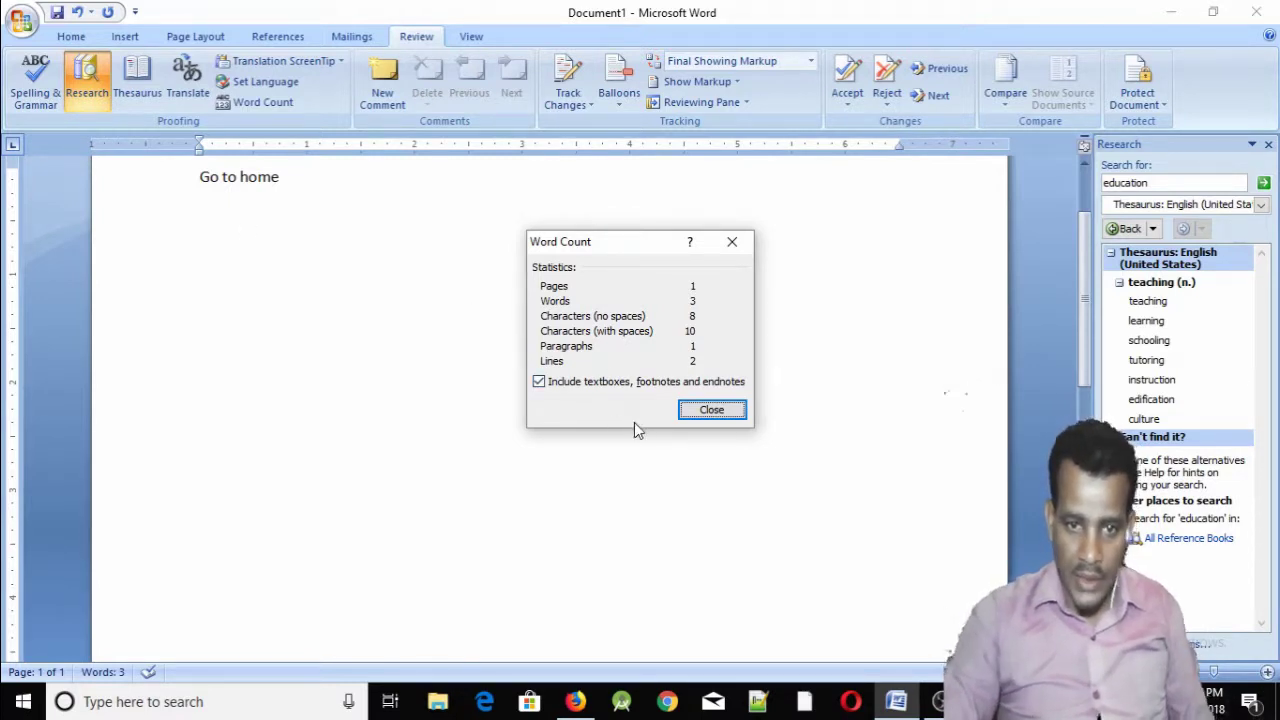
pyautogui.click(724, 411)
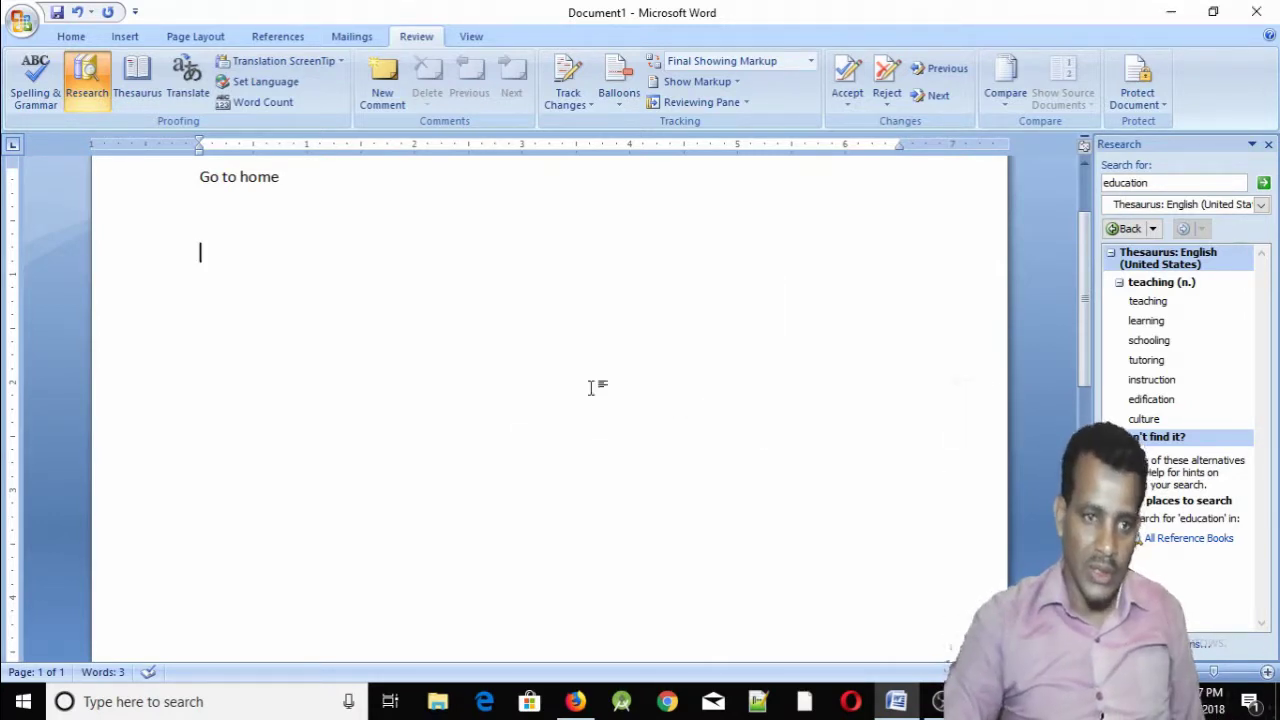
pyautogui.scroll(2, 330, 303)
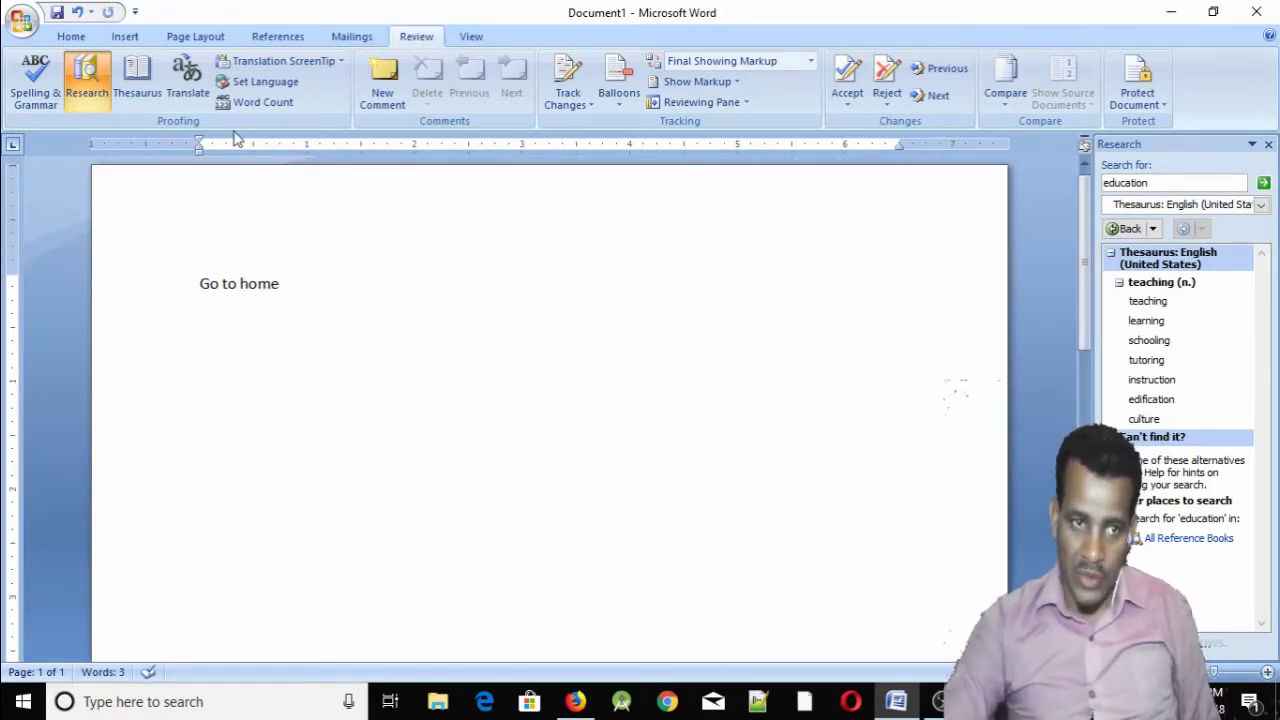
pyautogui.click(268, 84)
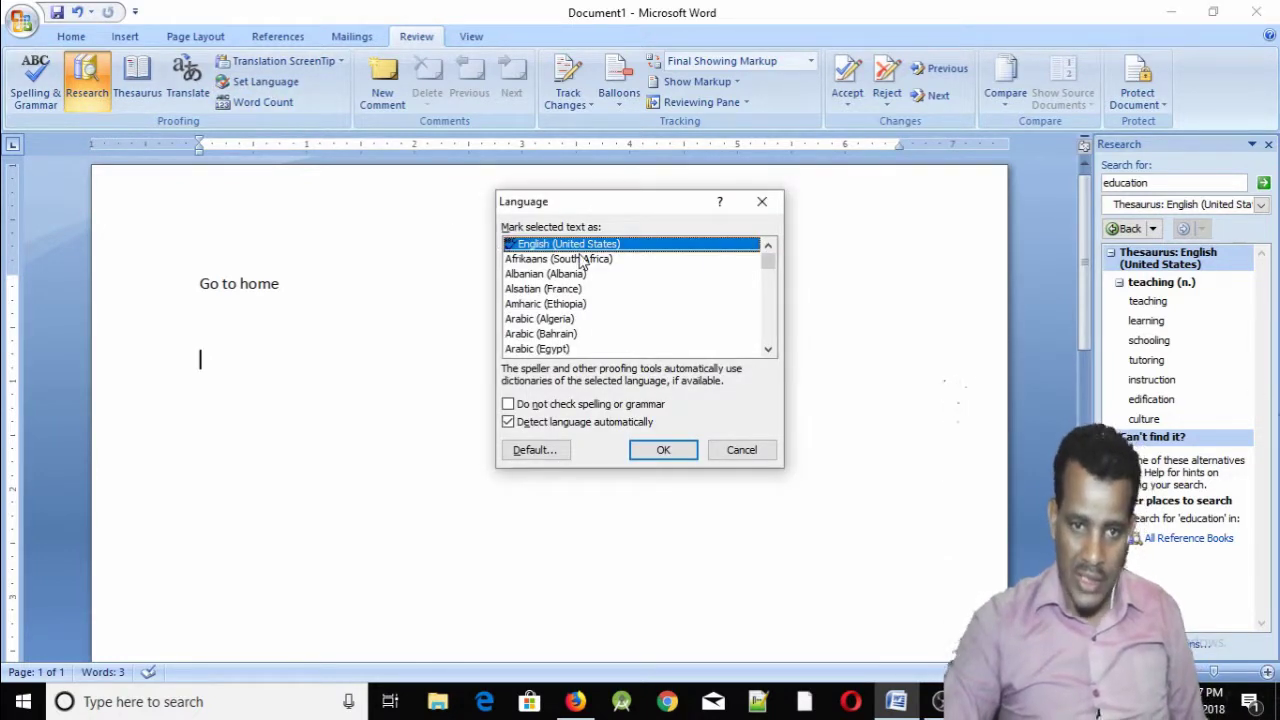
pyautogui.click(762, 205)
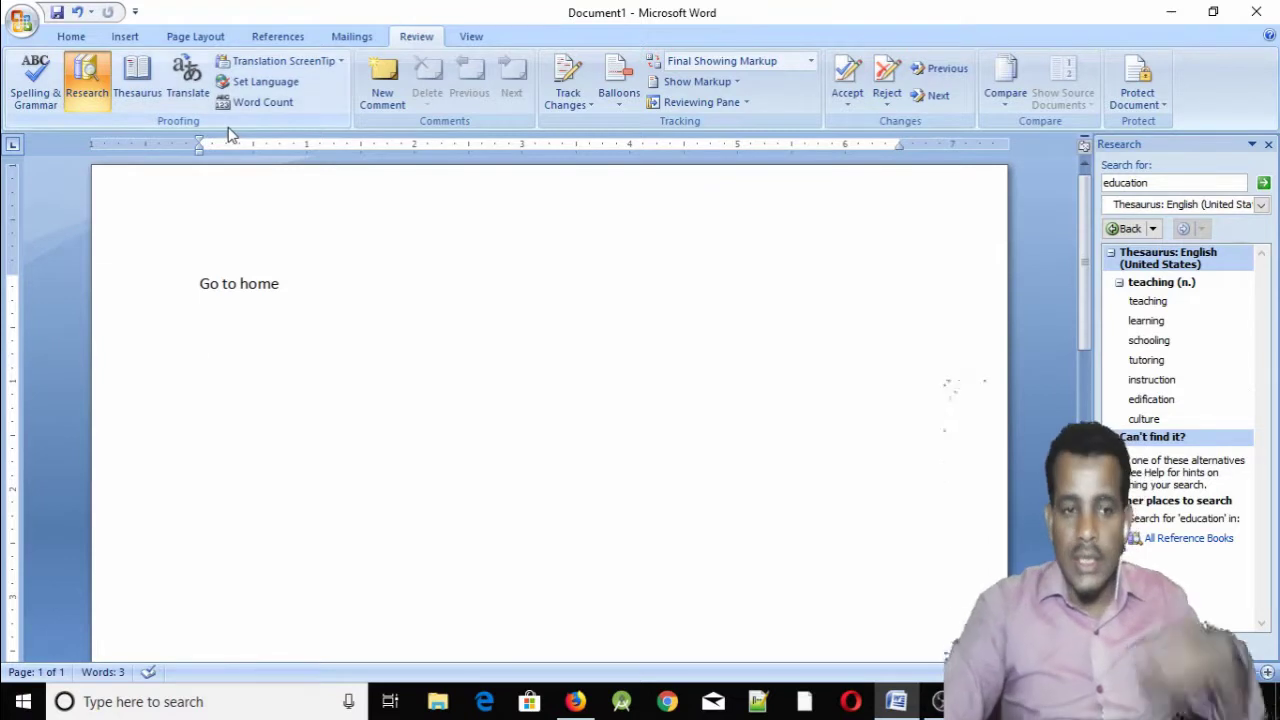
pyautogui.click(316, 68)
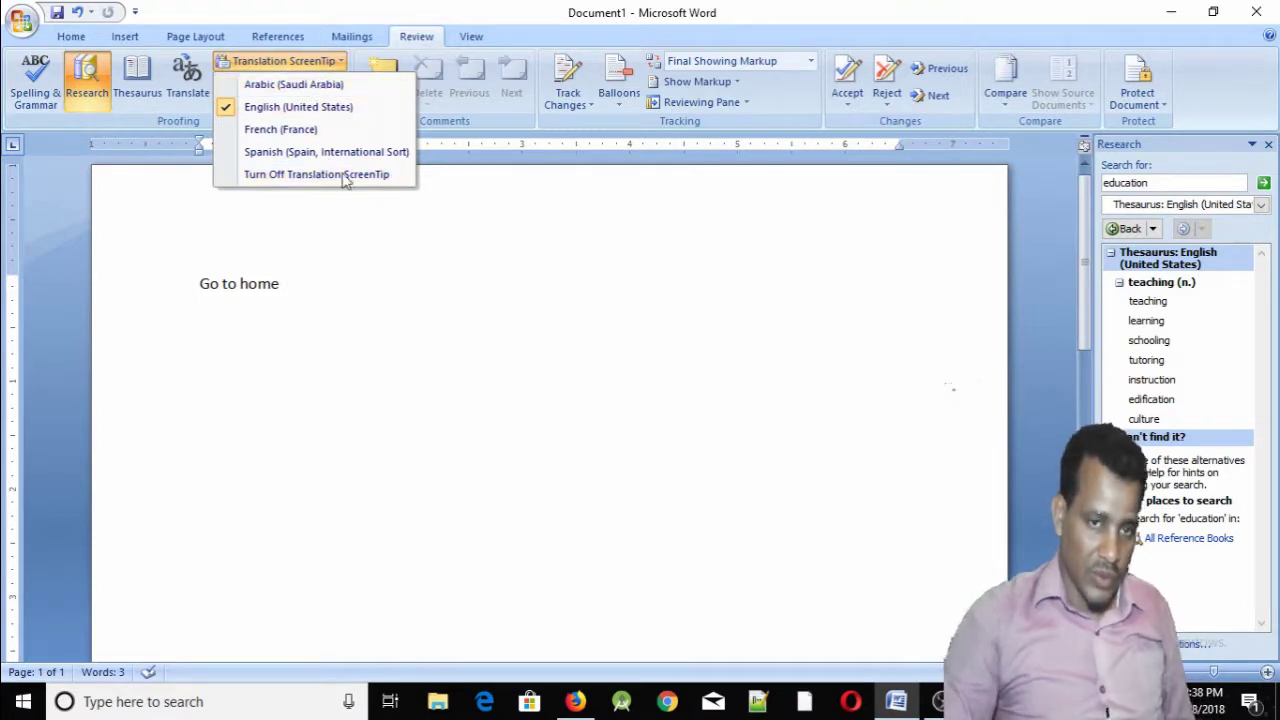
pyautogui.click(340, 262)
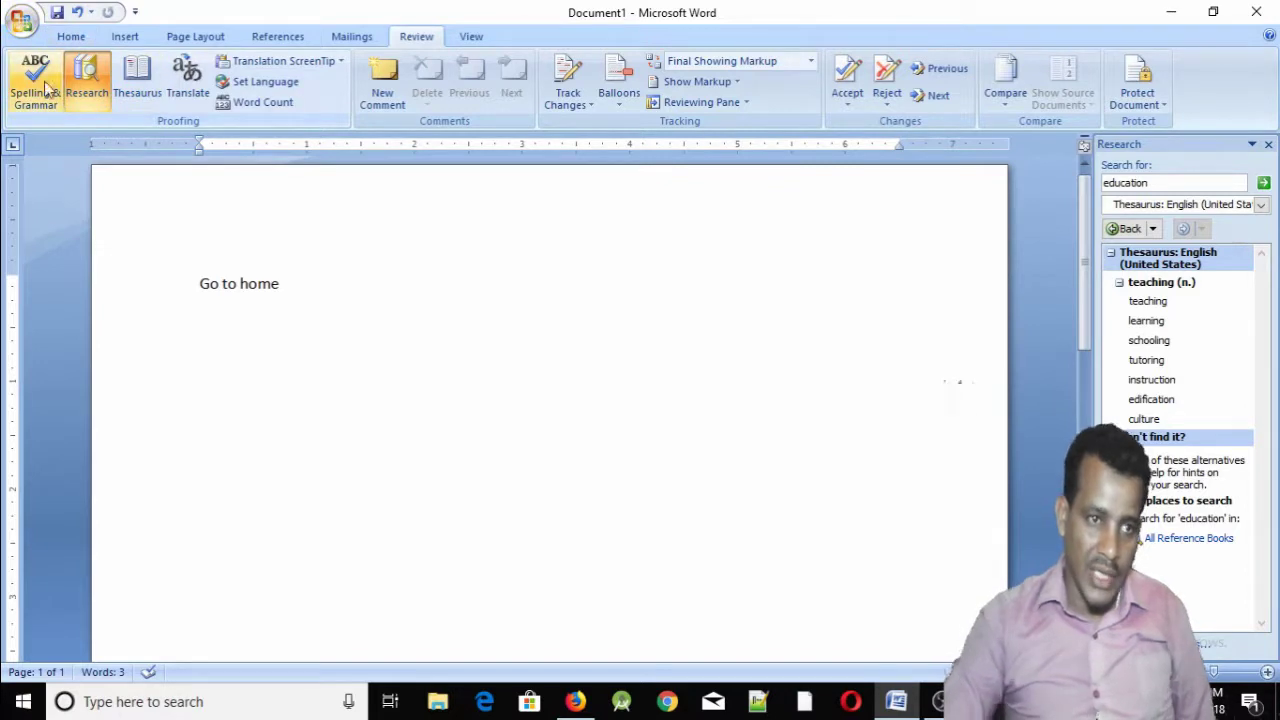
pyautogui.click(89, 90)
pyautogui.click(89, 90)
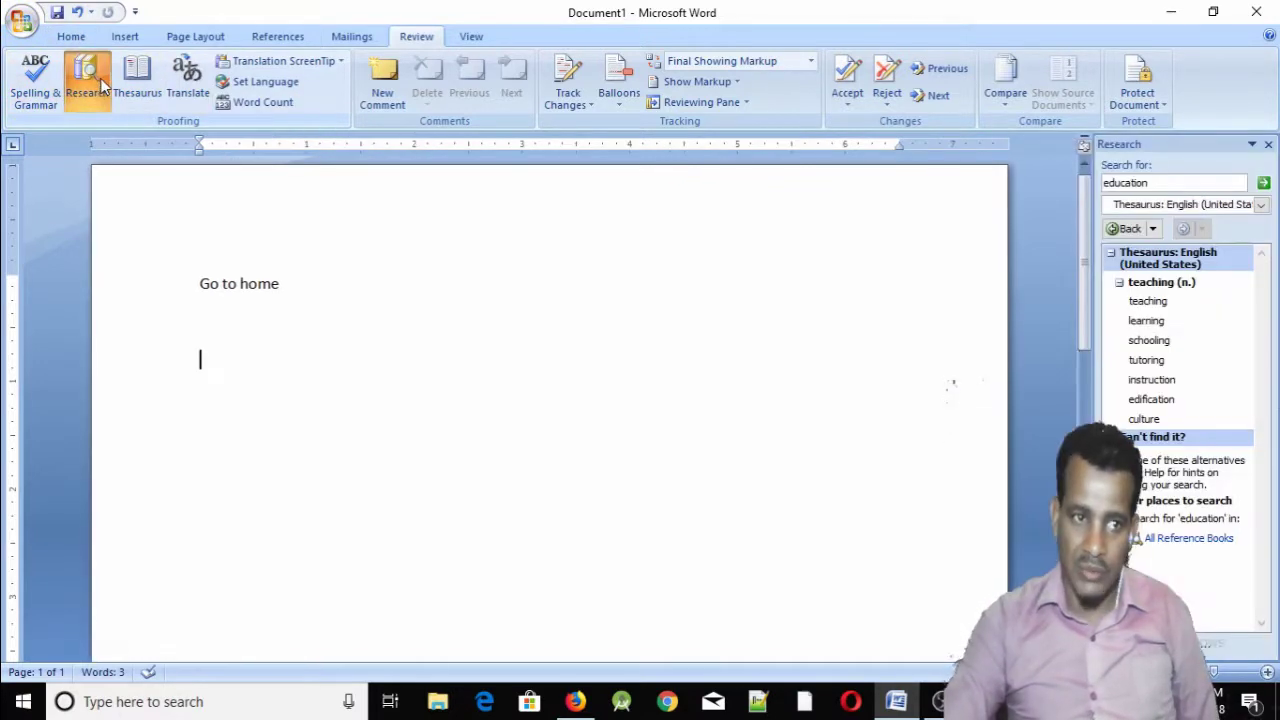